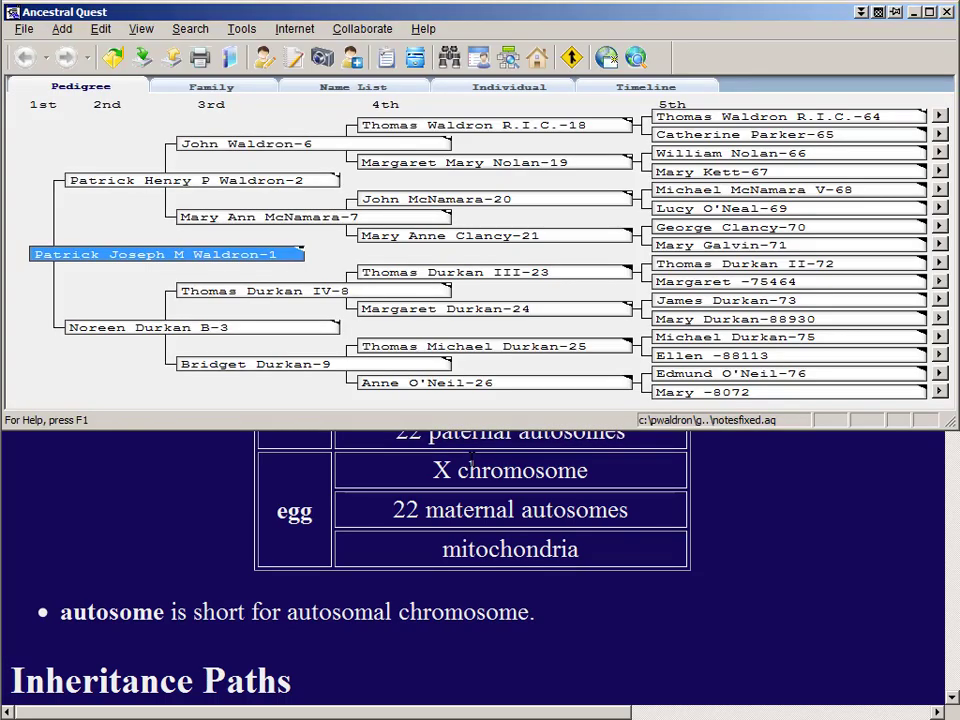
- Maximize the window and review the paternal Waldron line: Patrick Henry P, John-6, Thomas-18, Thomas-64
left_click(929, 13)
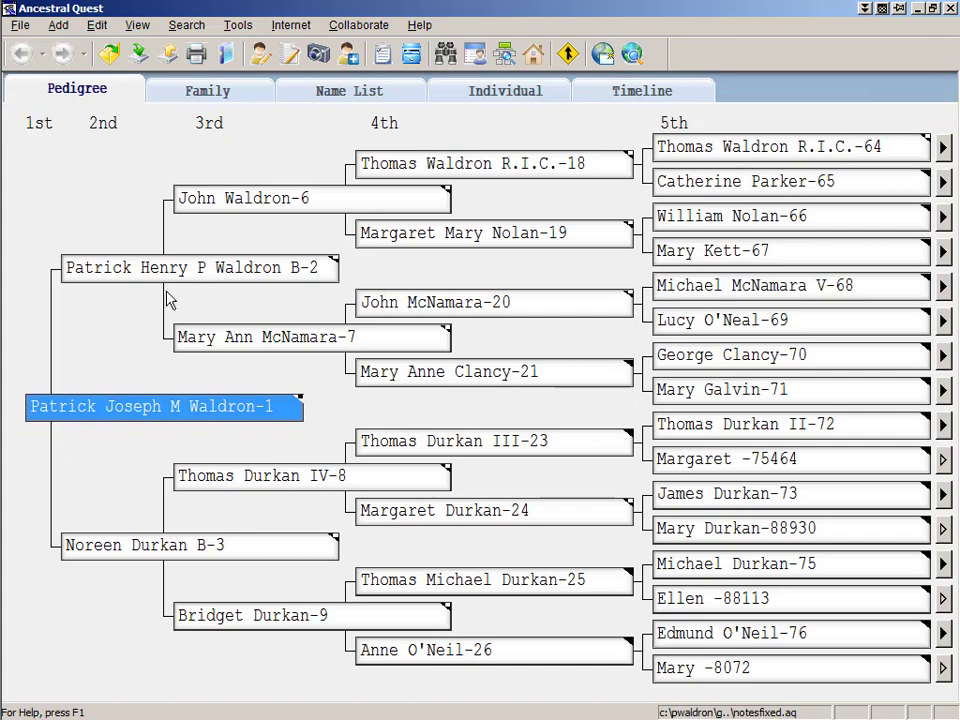
left_click(140, 268)
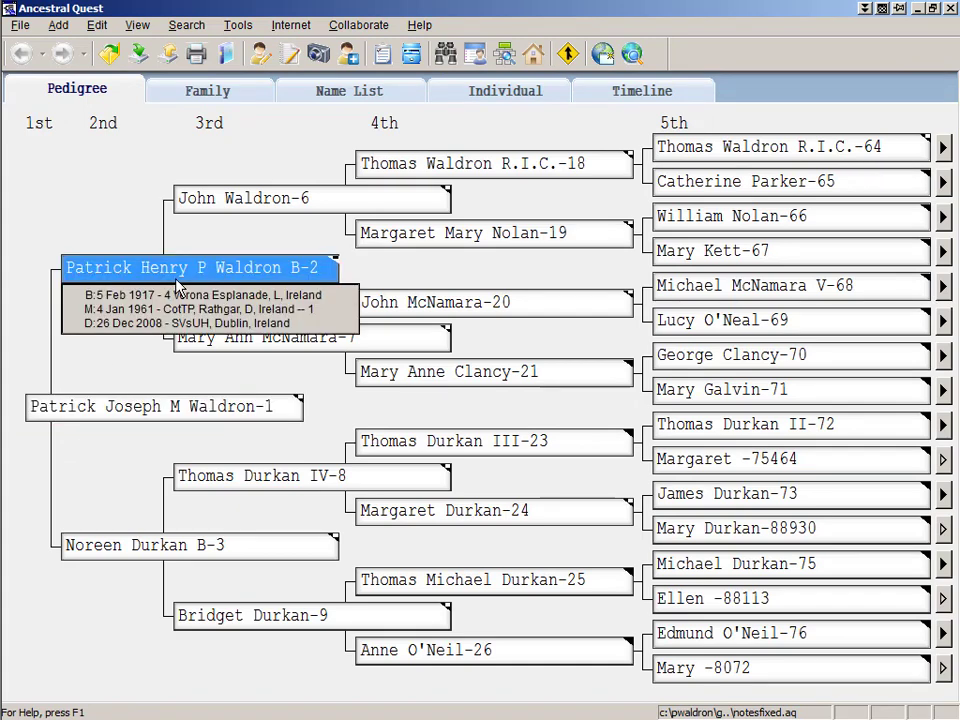
left_click(300, 209)
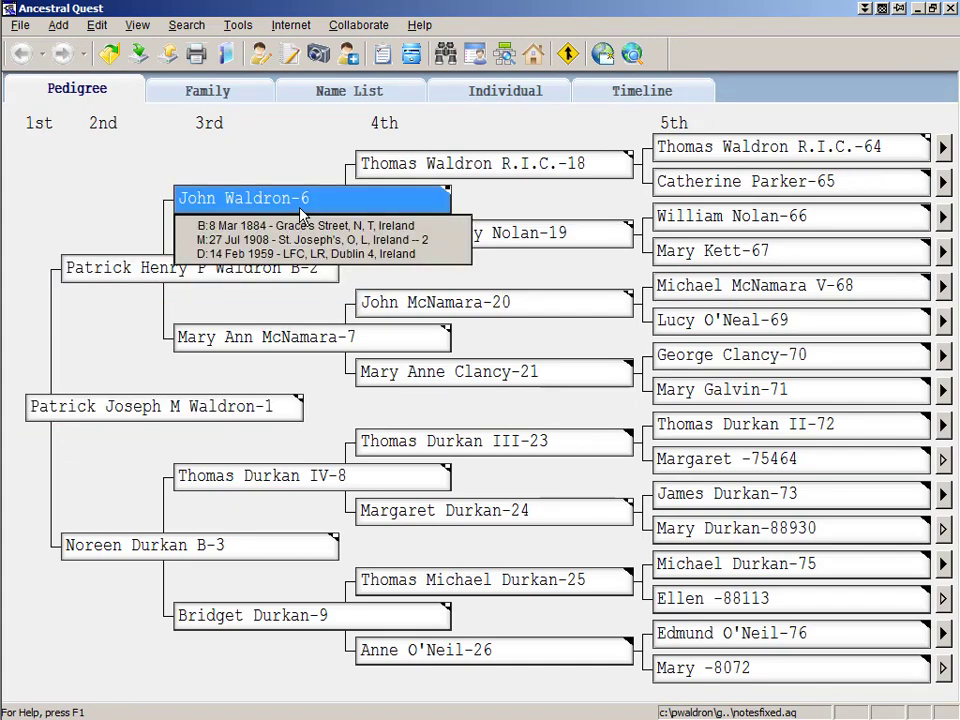
left_click(419, 168)
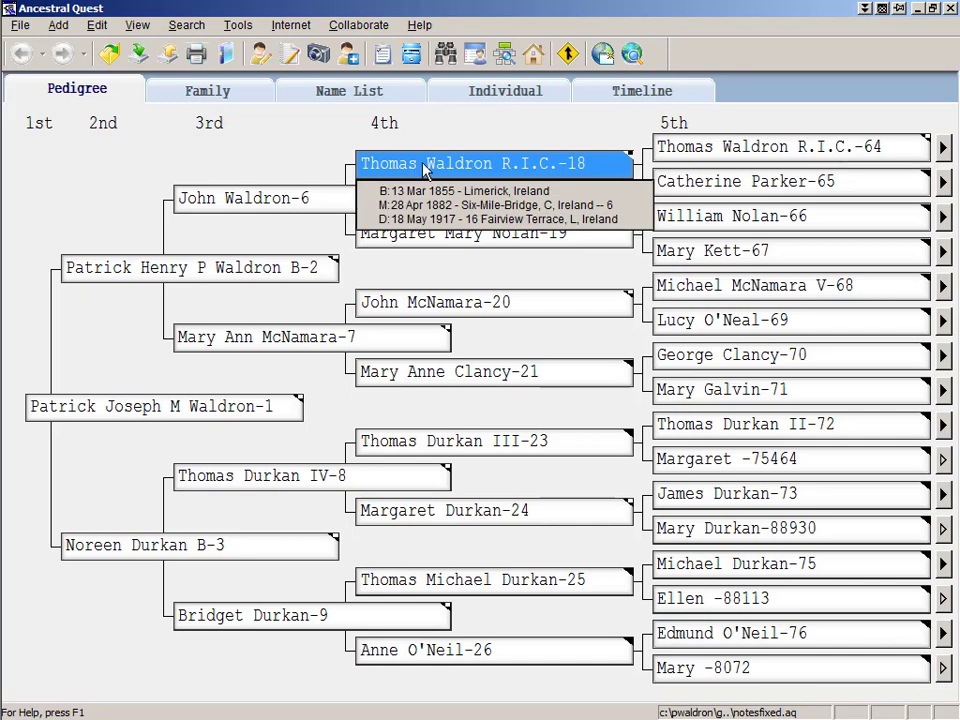
left_click(708, 153)
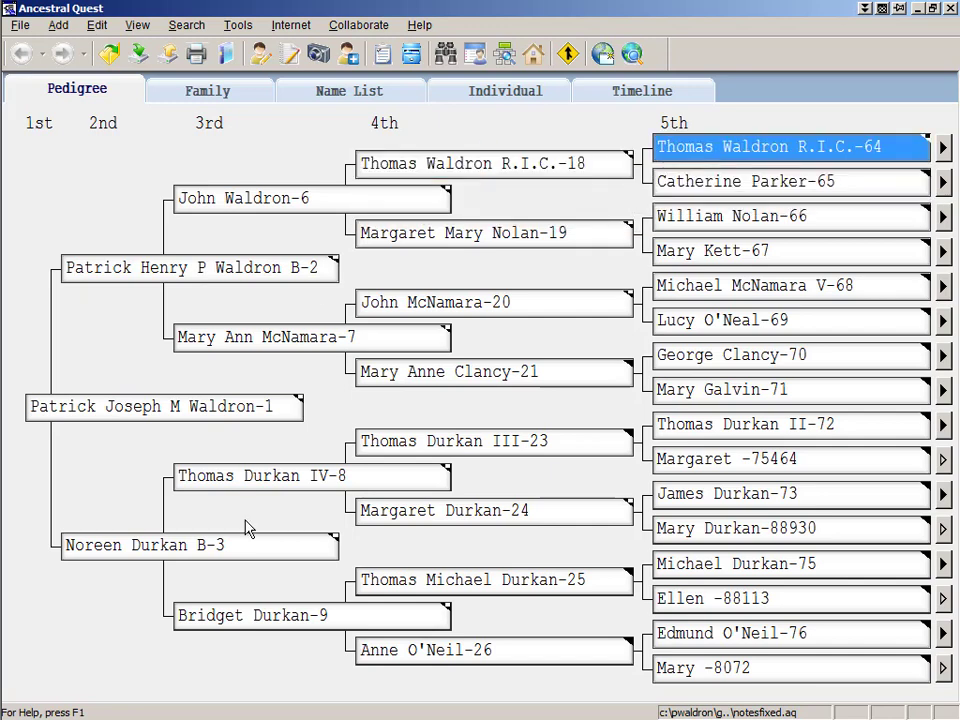
left_click(141, 420)
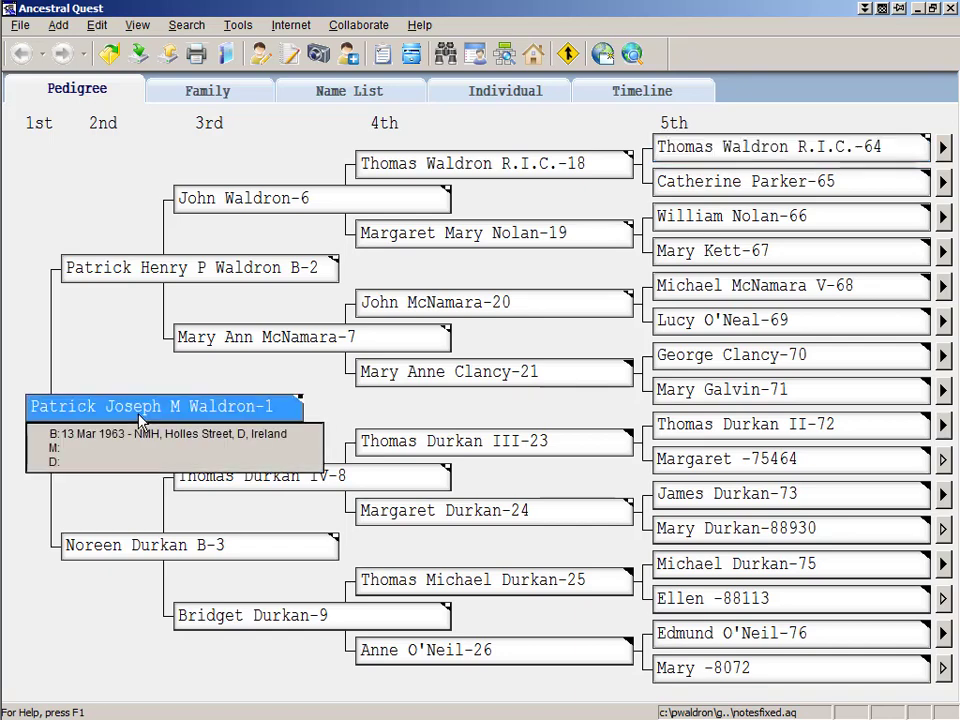
left_click(155, 560)
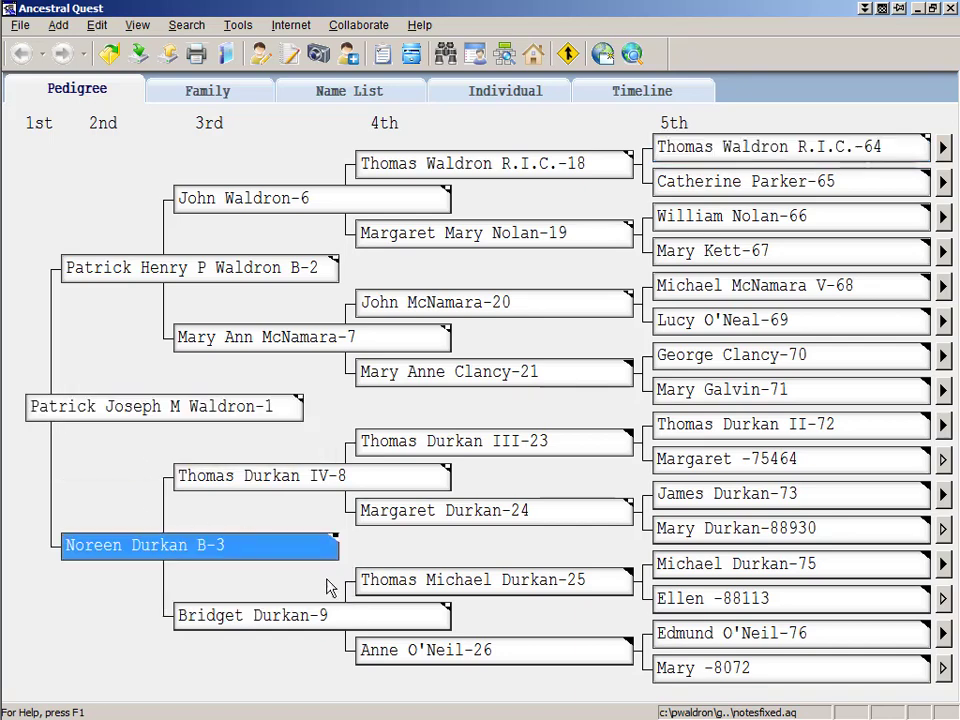
left_click(310, 618)
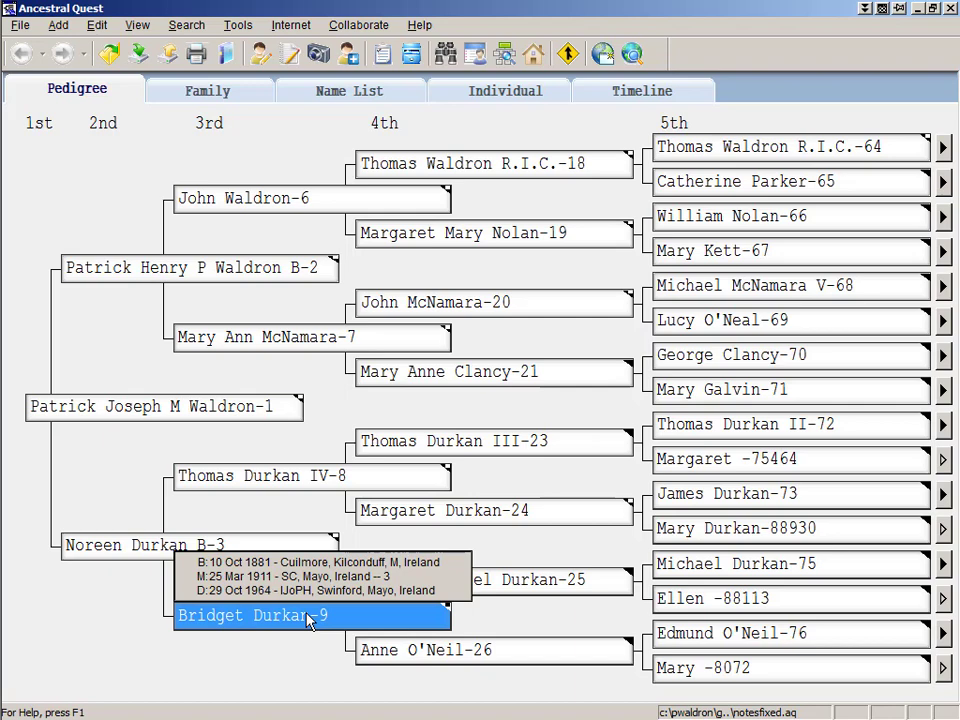
left_click(525, 656)
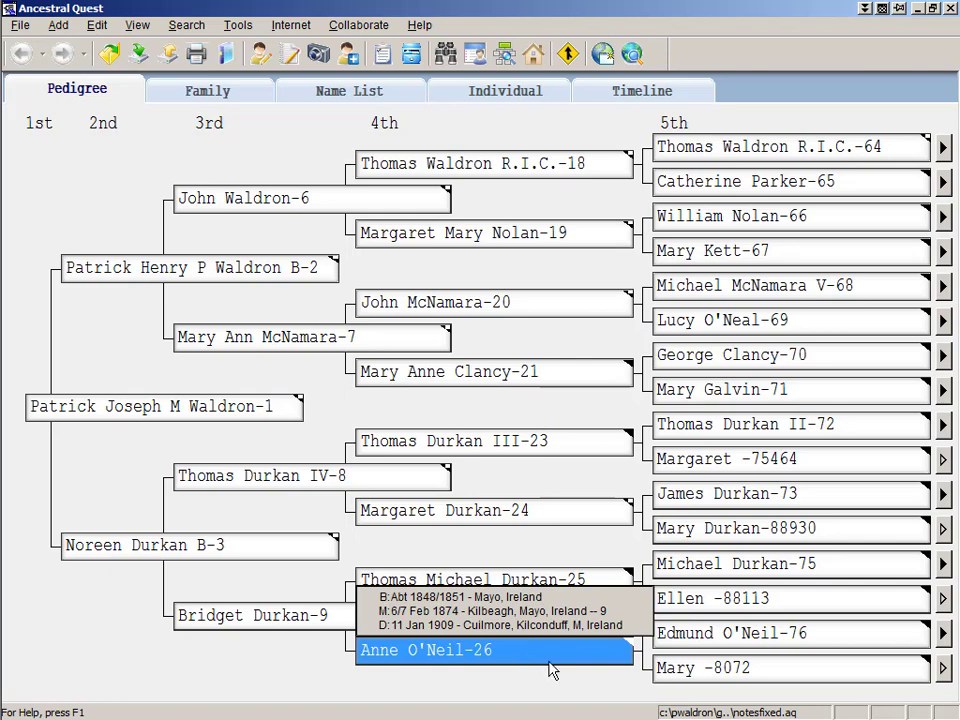
left_click(713, 678)
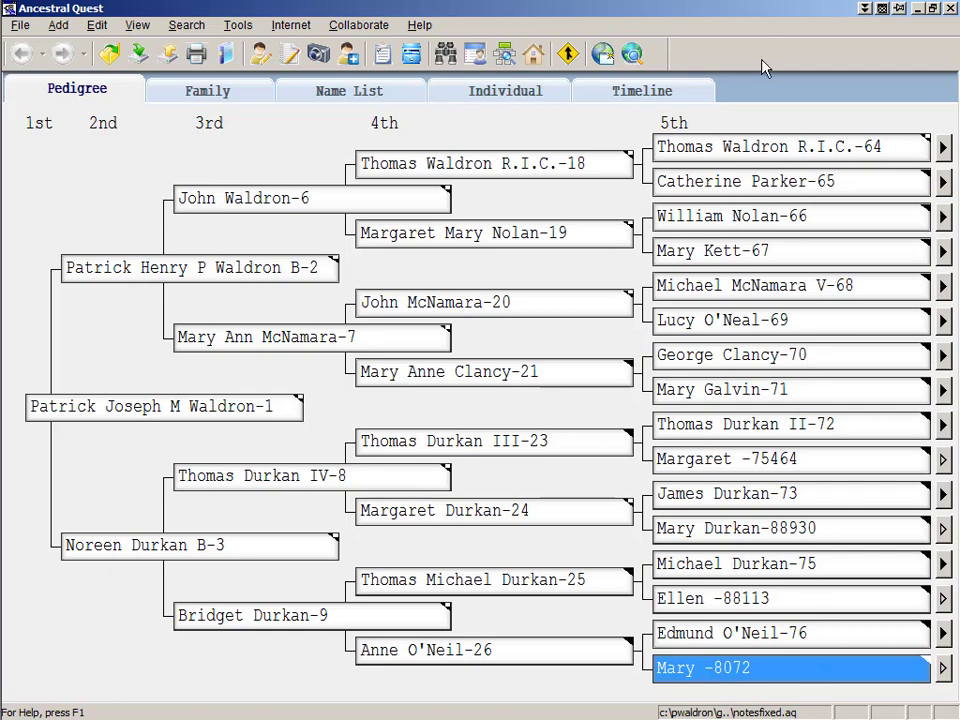
left_click(789, 183)
left_click(788, 155)
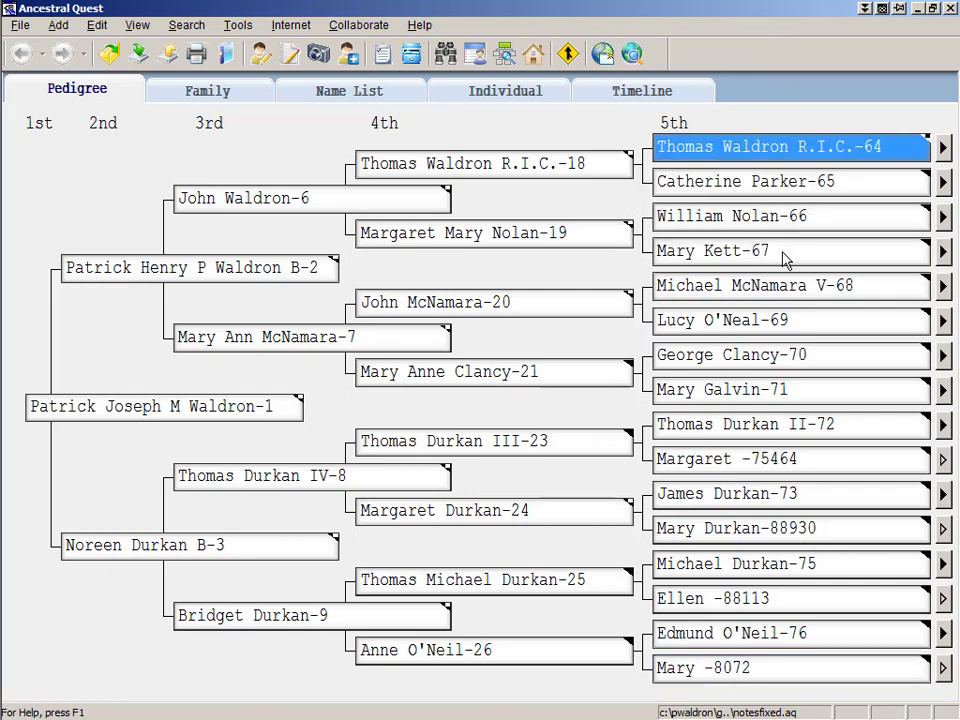
left_click(781, 683)
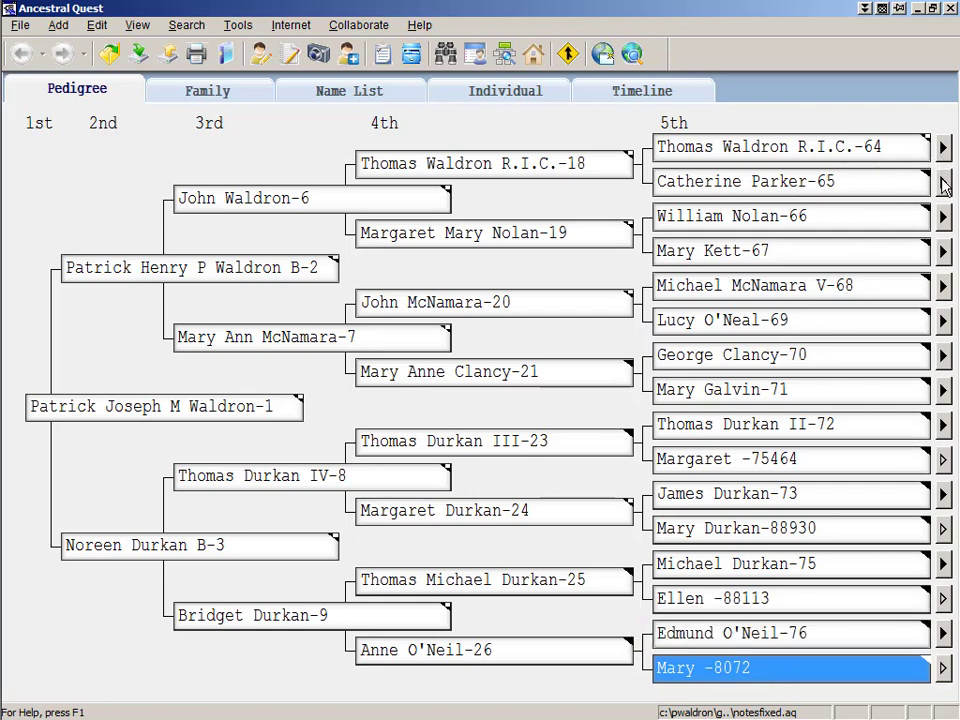
left_click(945, 185)
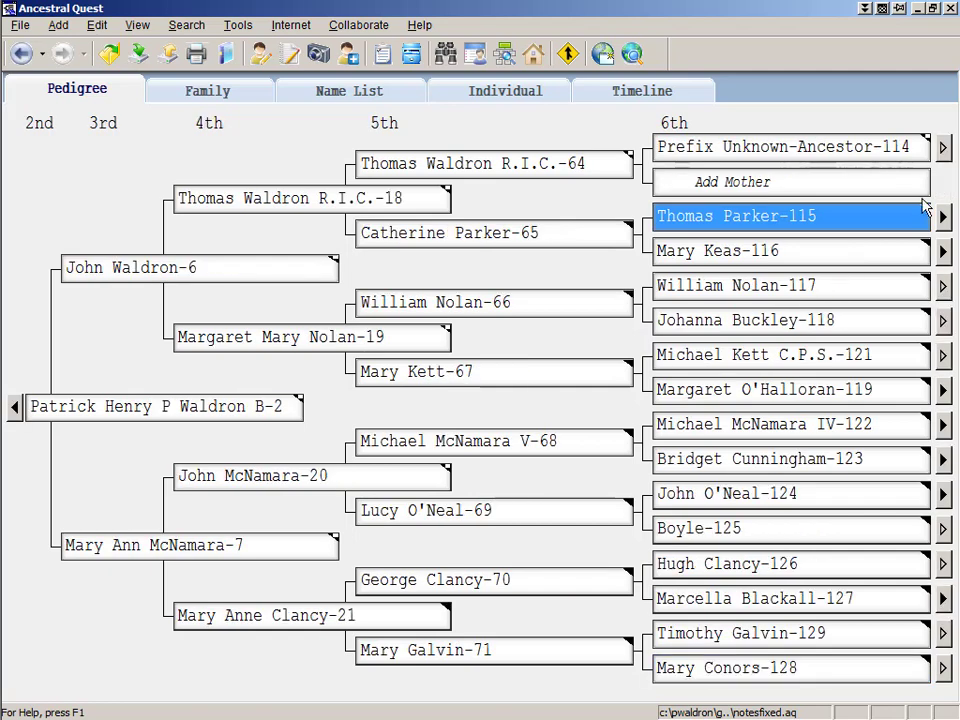
left_click(870, 258)
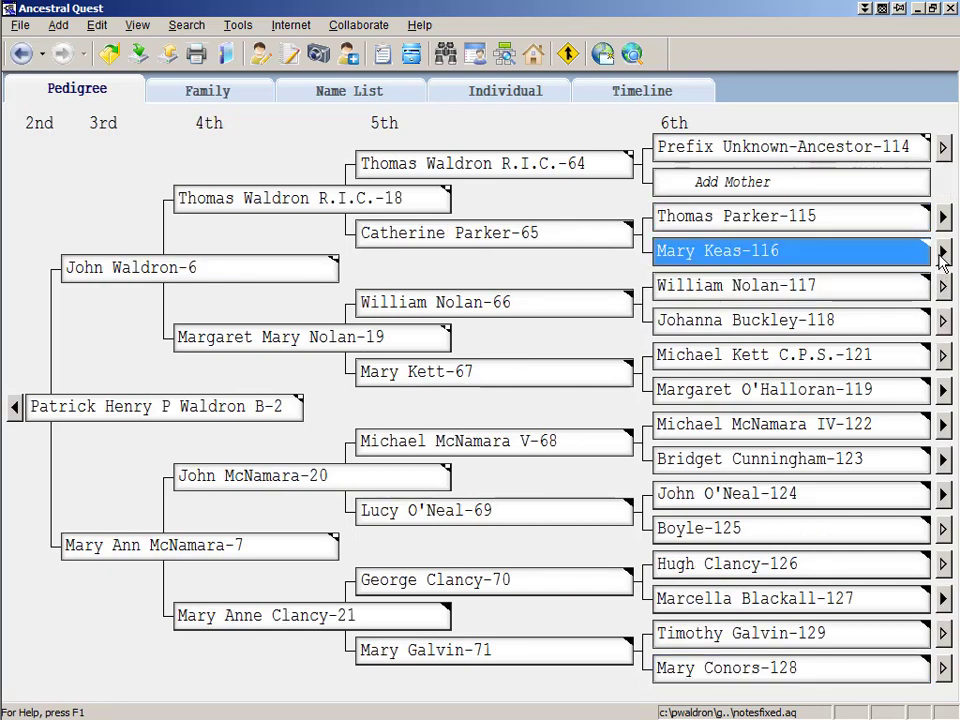
left_click(943, 258)
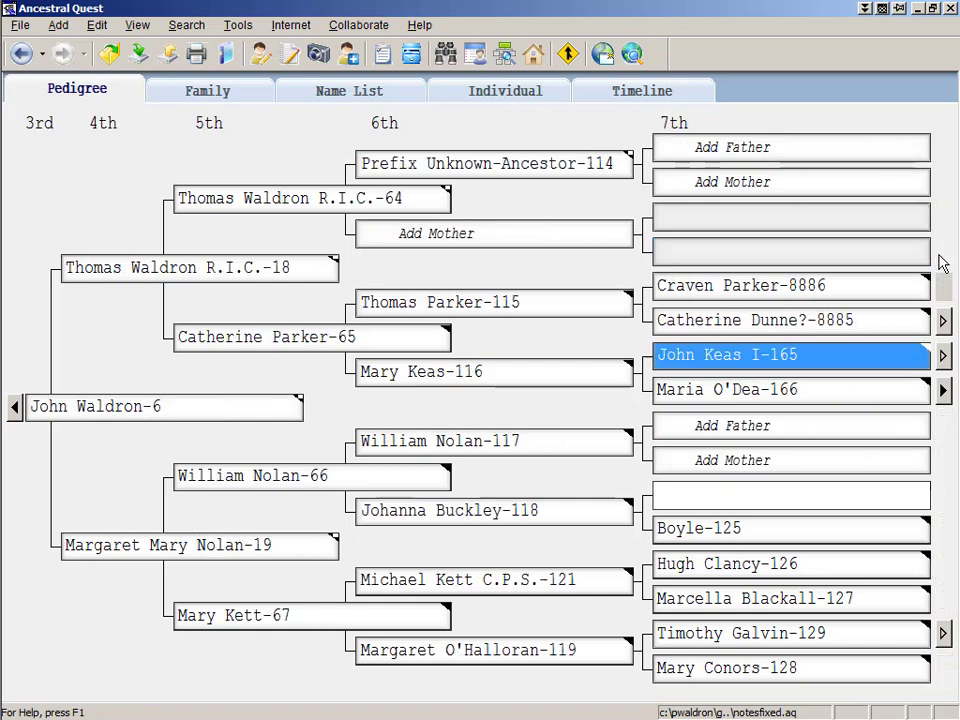
left_click(873, 396)
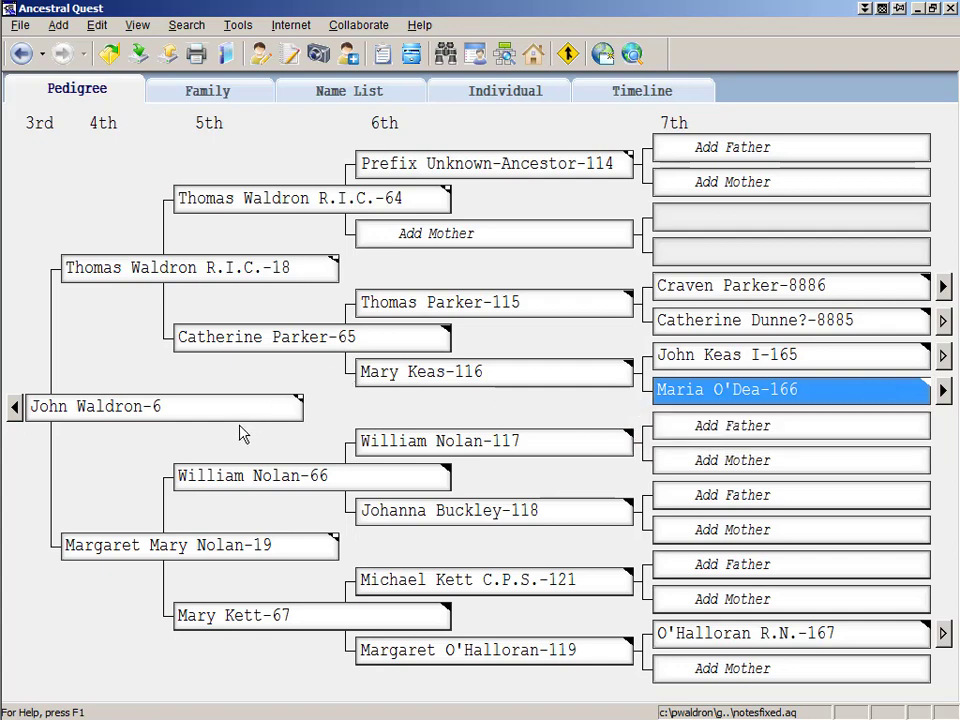
left_click(272, 268)
left_click(340, 337)
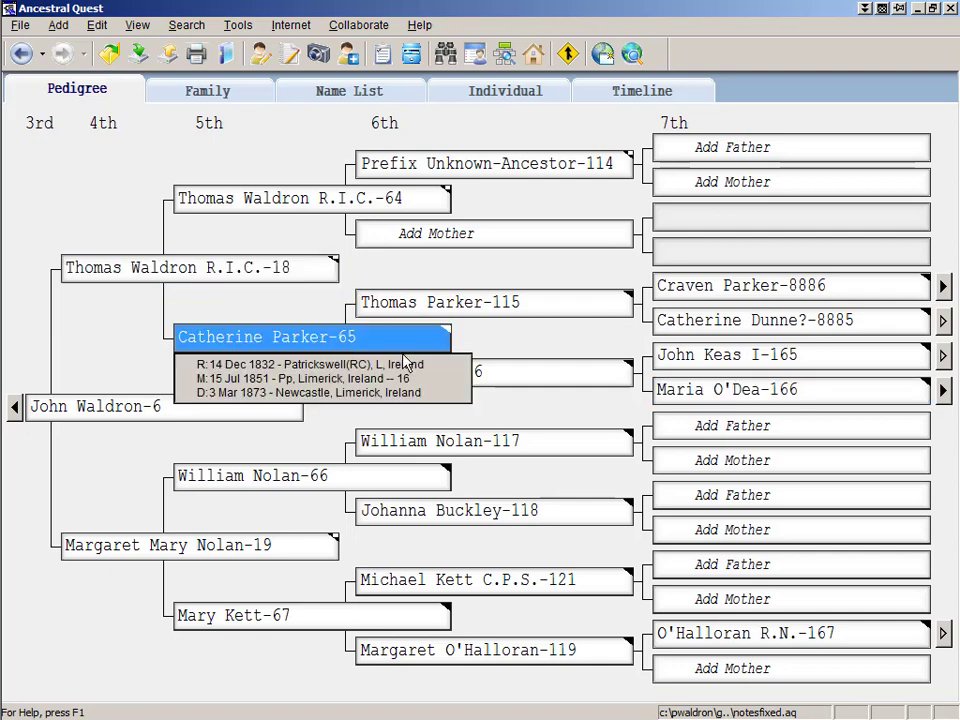
left_click(518, 369)
left_click(707, 389)
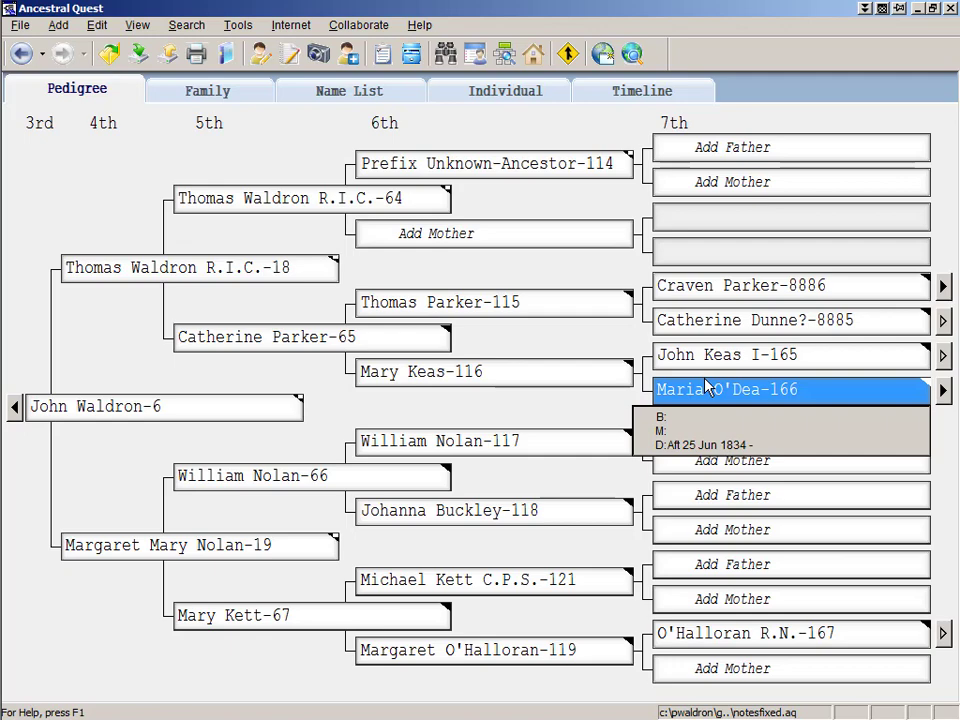
- Return to the DNA notes in Firefox at the Inheritance Paths section
key("alt+Tab")
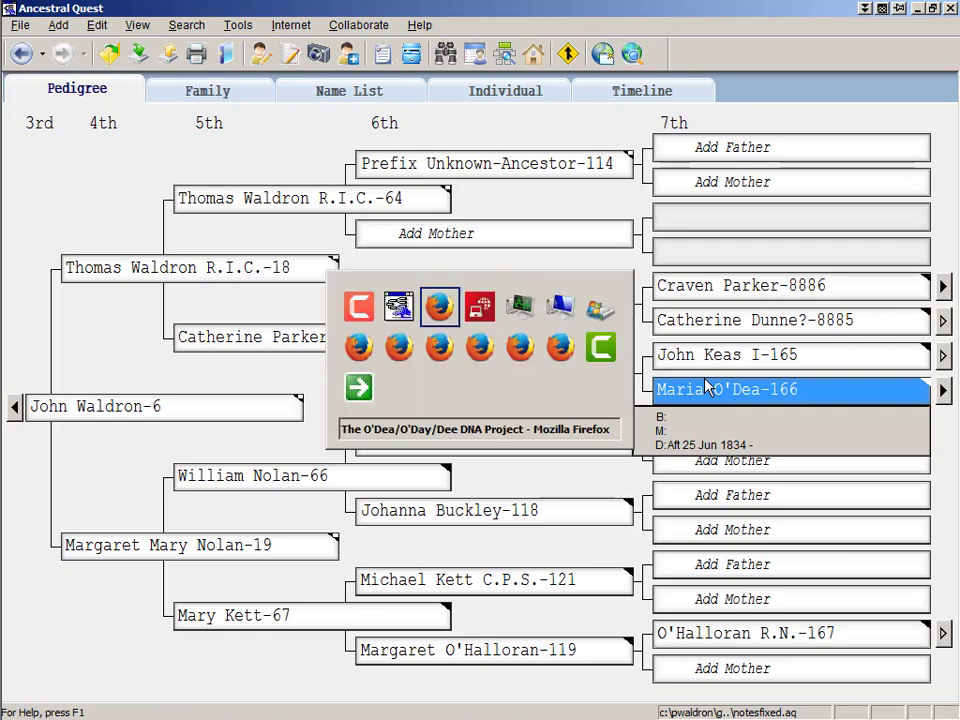
key("Page_Down")
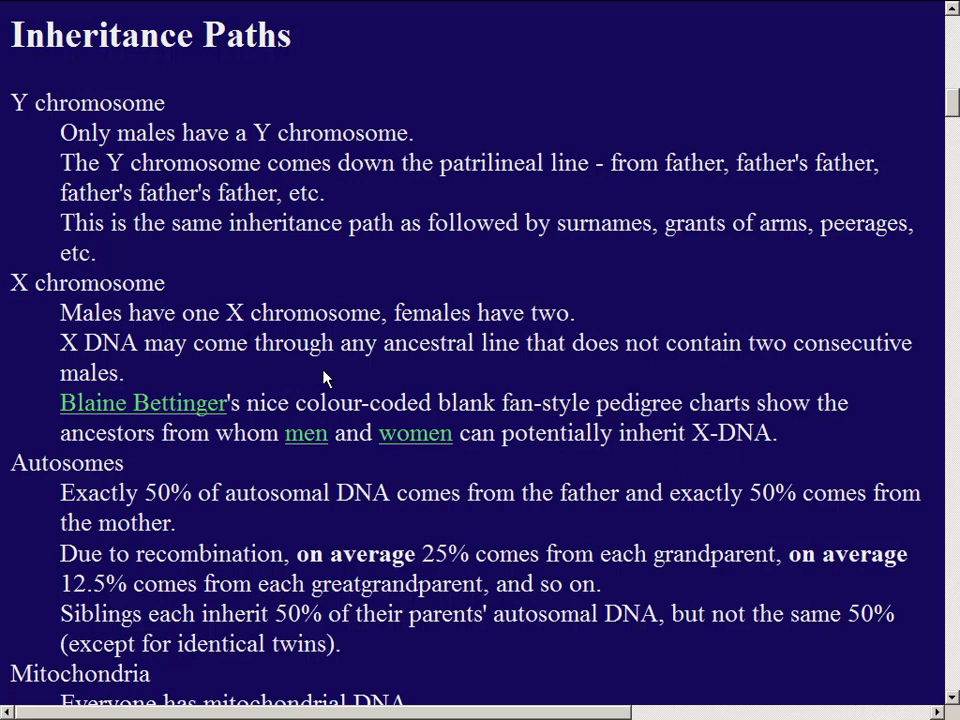
- Open the X-DNA fan pedigree chart for men from the X chromosome paragraph
left_click(305, 445)
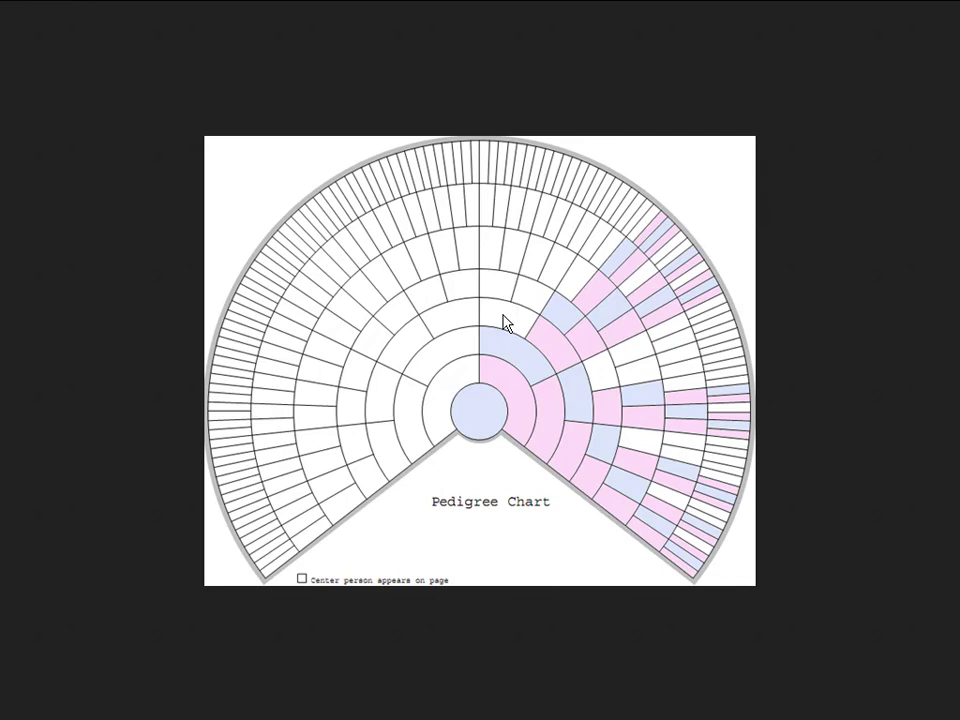
- Go back to the DNA notes and open the O'Dea/O'Day/Dee DNA Project link in a new tab
key("alt+Left")
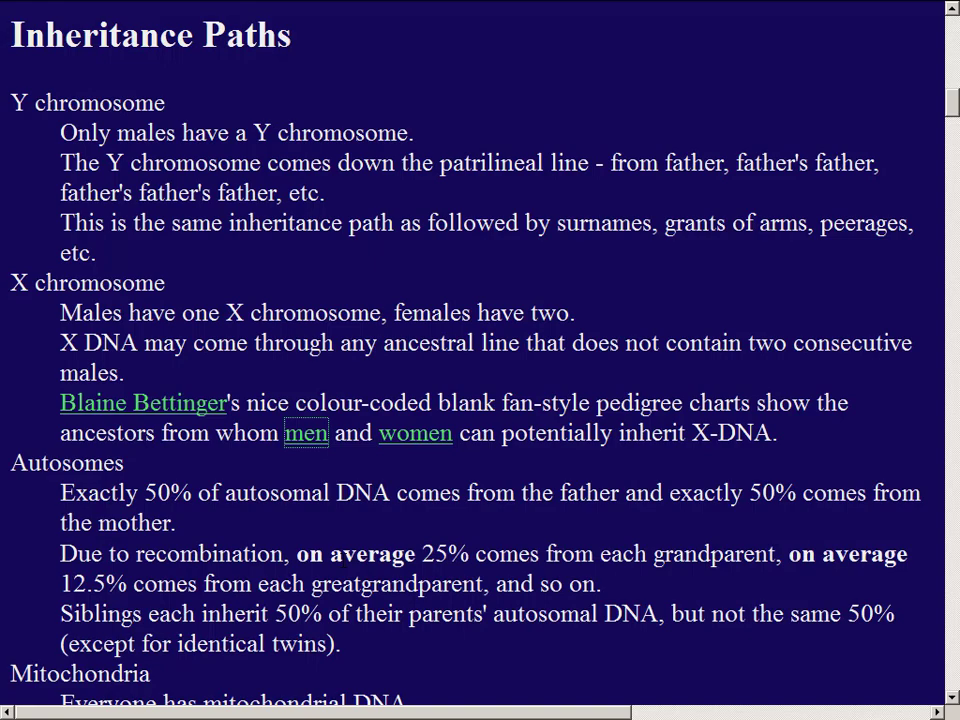
key("Page_Down")
middle_click(388, 233)
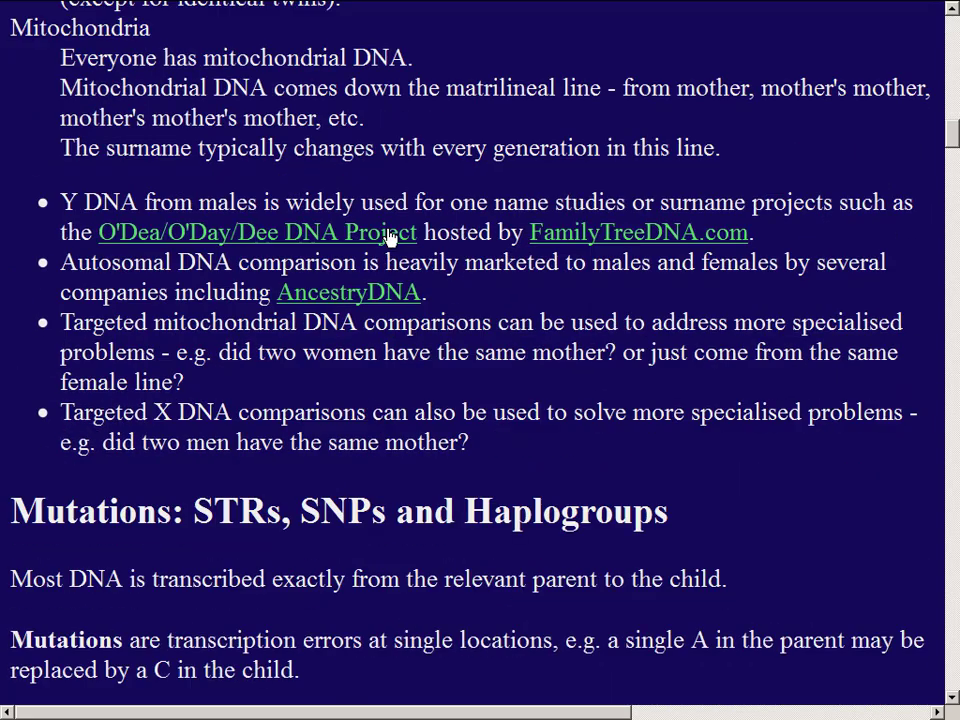
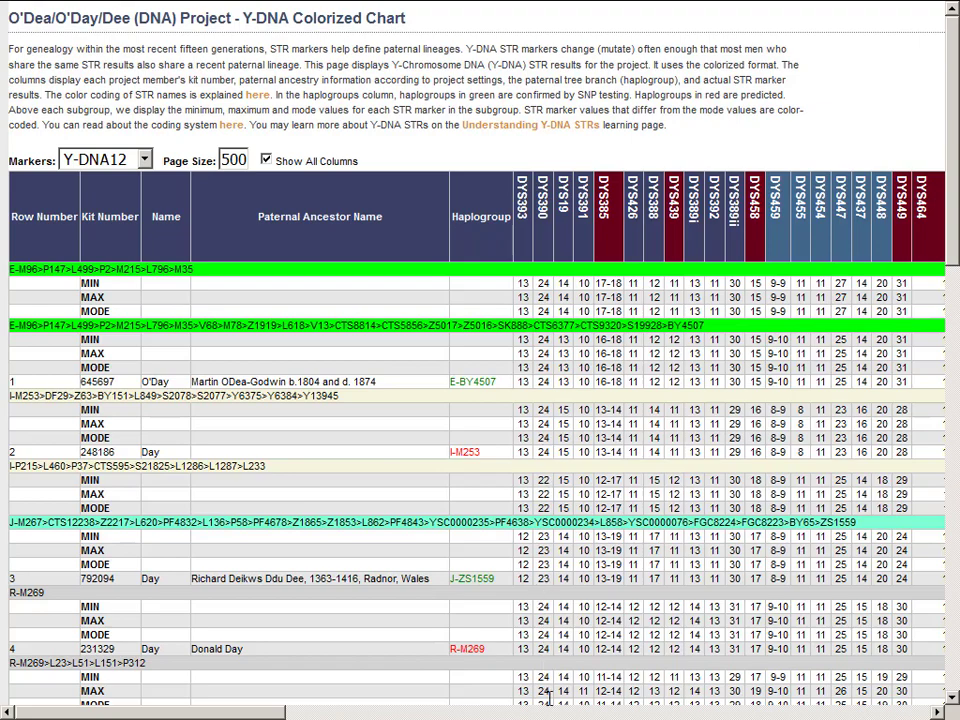
- Review the colorized chart's later kits by scrolling down and to the right
scroll(547, 697, "down", 7)
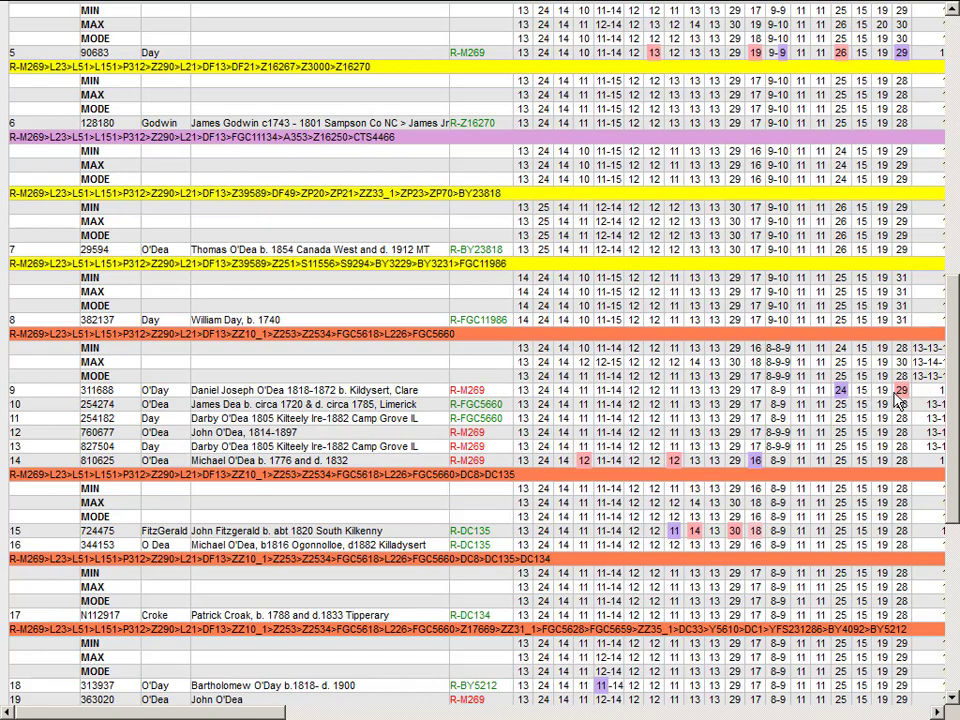
scroll(903, 390, "right", 6)
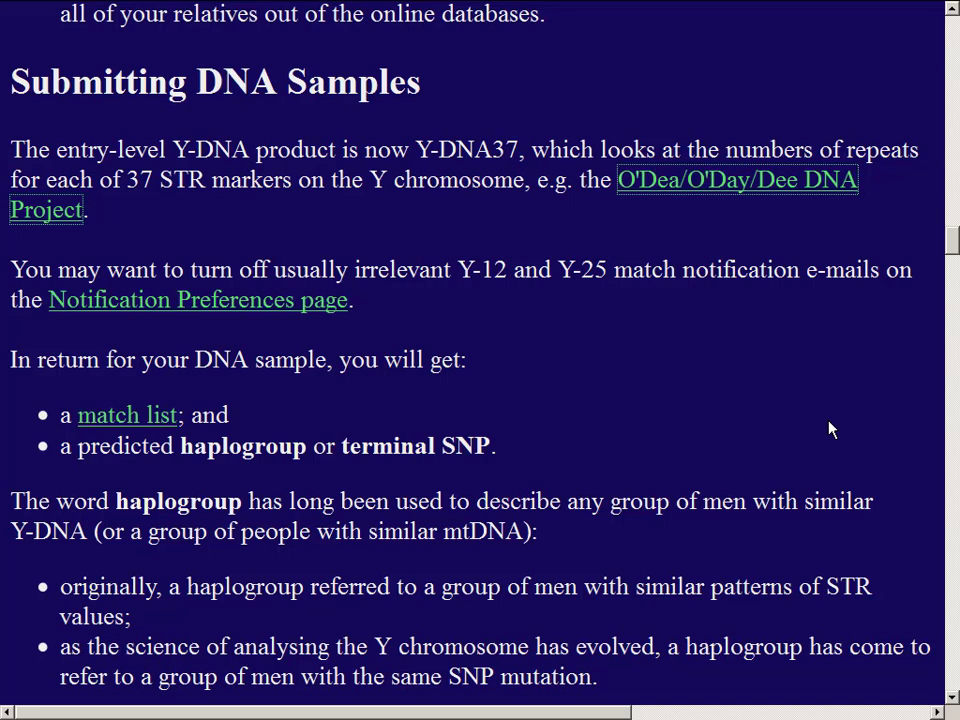
- Sign in with the kit number and password to reach Notification Preferences
left_click(293, 308)
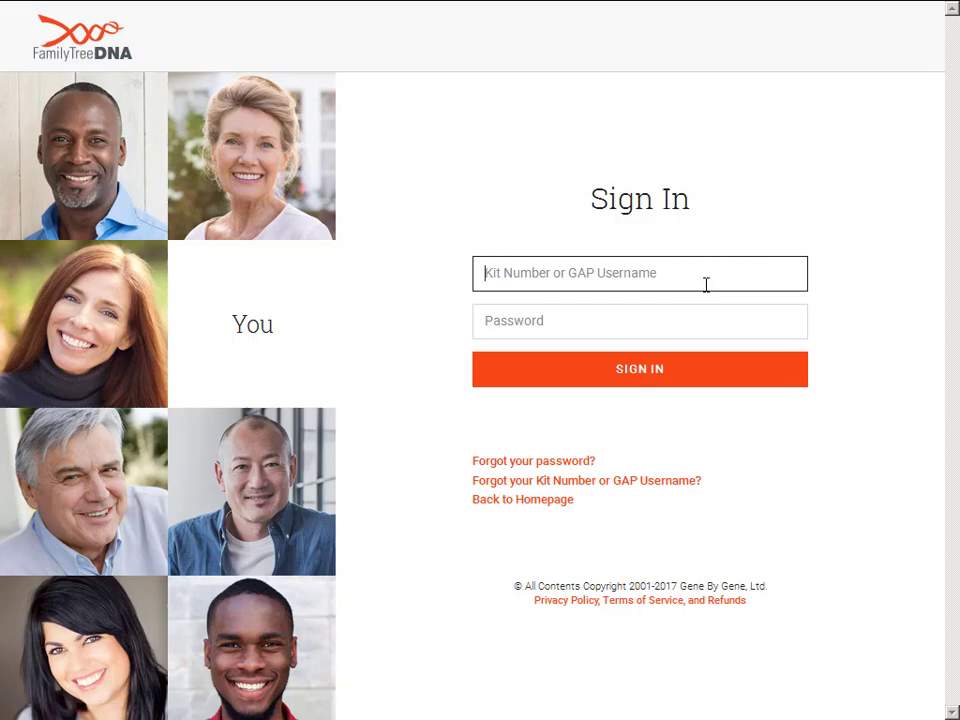
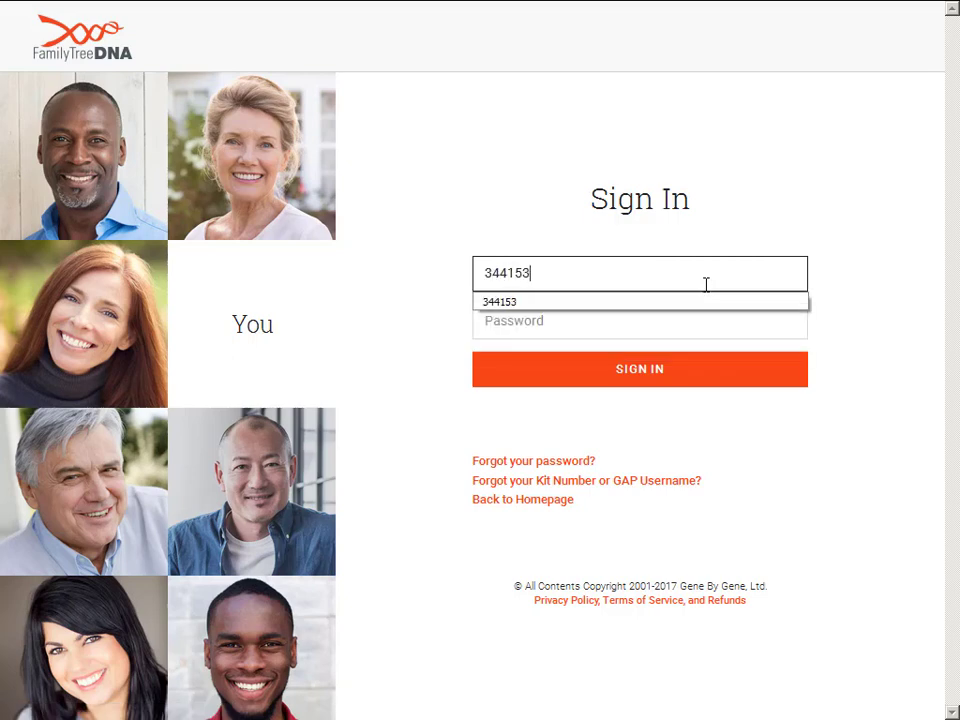
key("Tab")
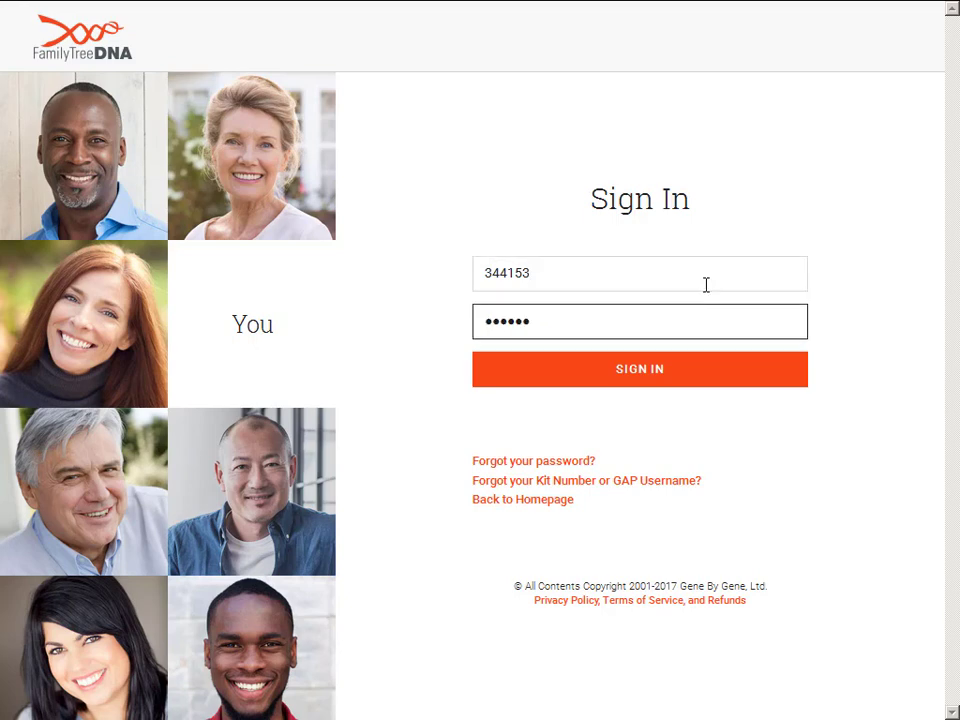
key("Return")
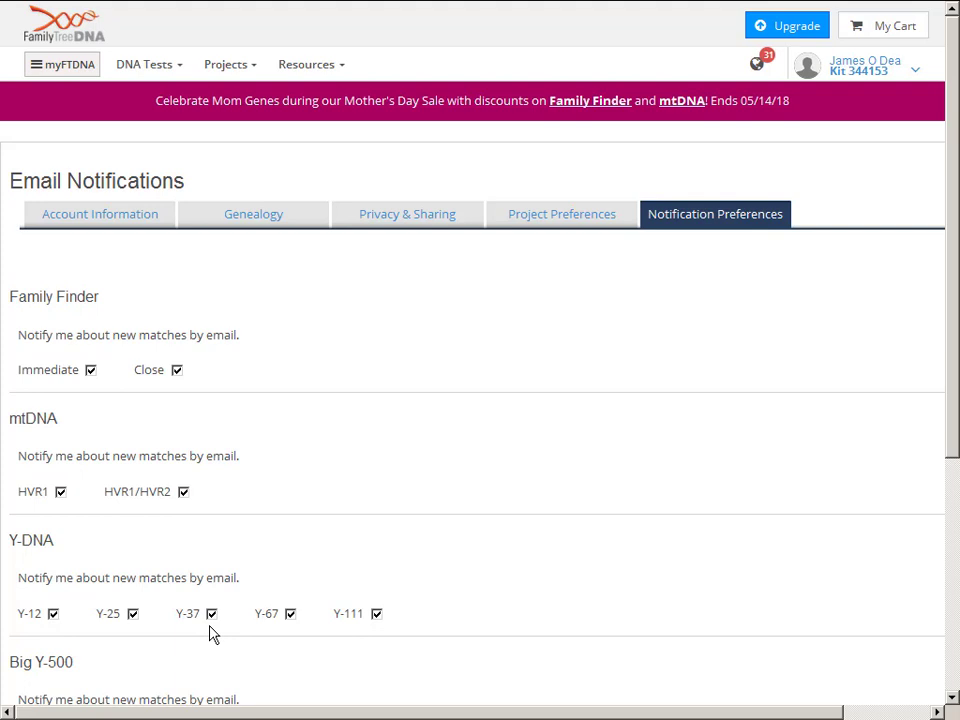
- Review the Y-DNA match list at 37 markers (24 matches), then return to the article
key("alt+Left")
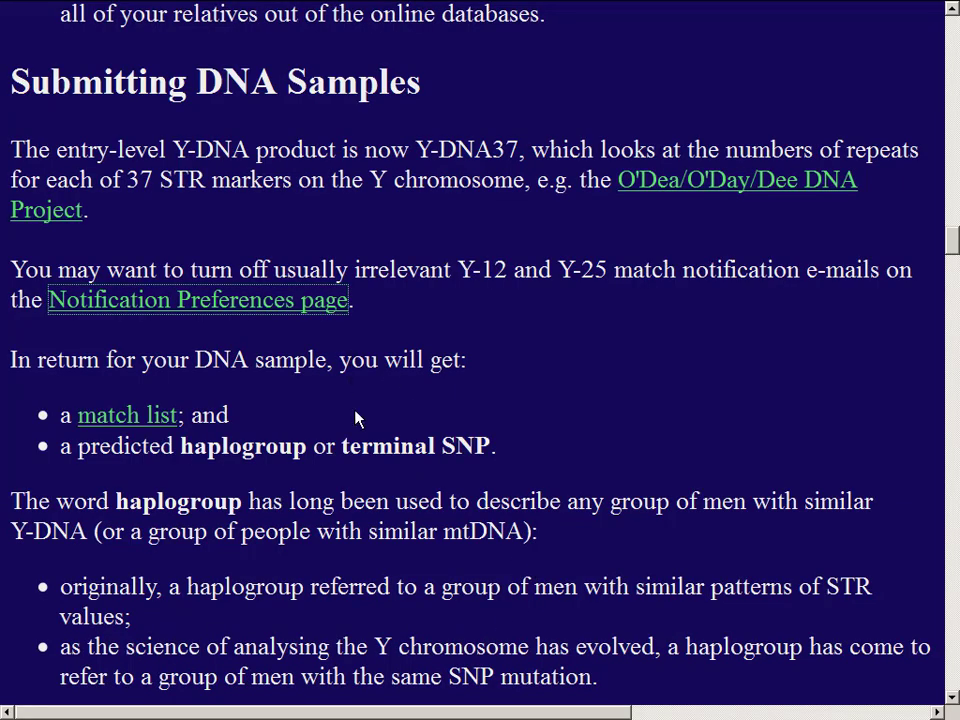
left_click(113, 427)
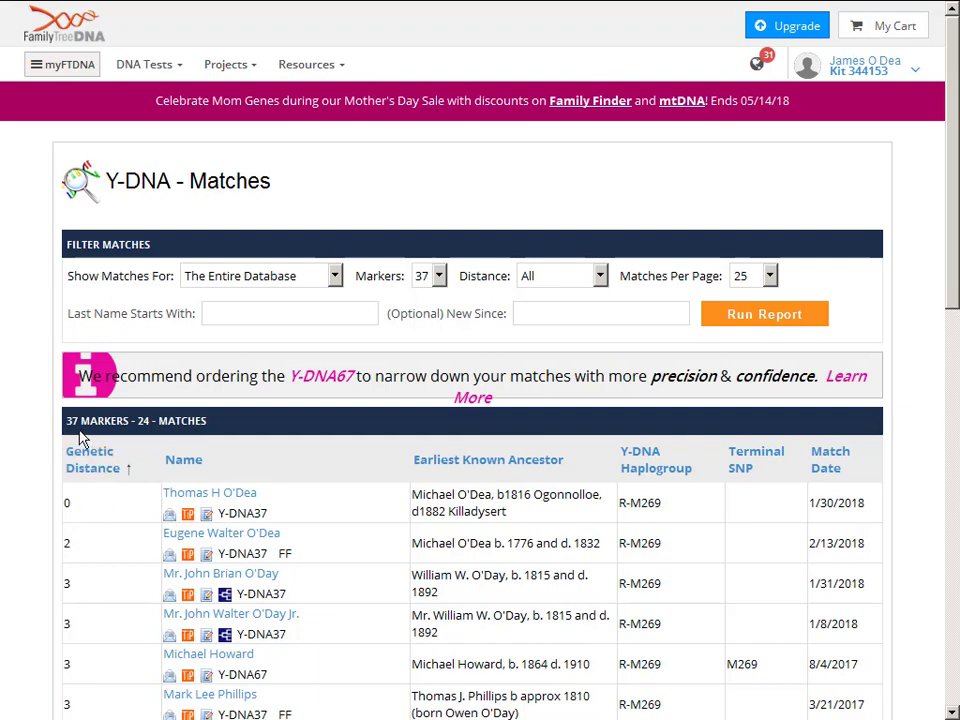
left_click(439, 278)
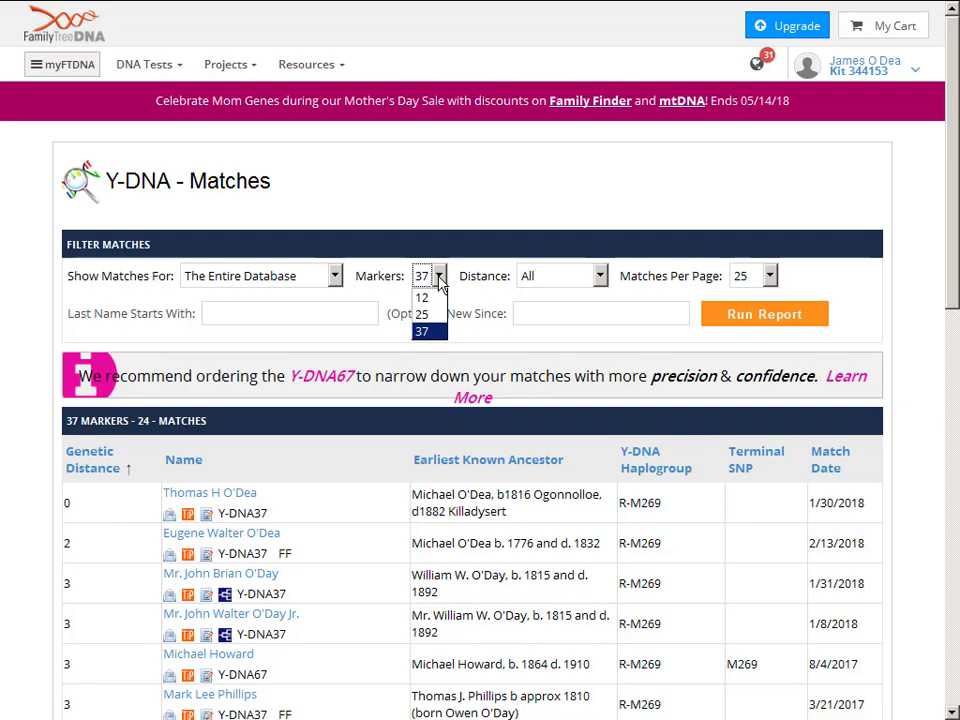
left_click(421, 331)
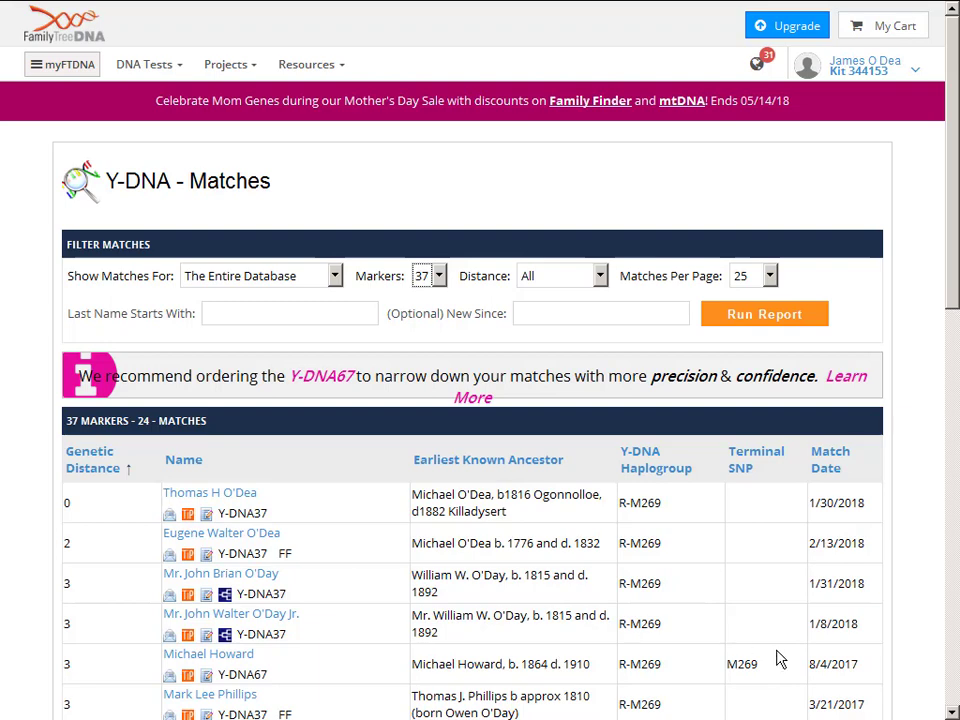
key("alt+Left")
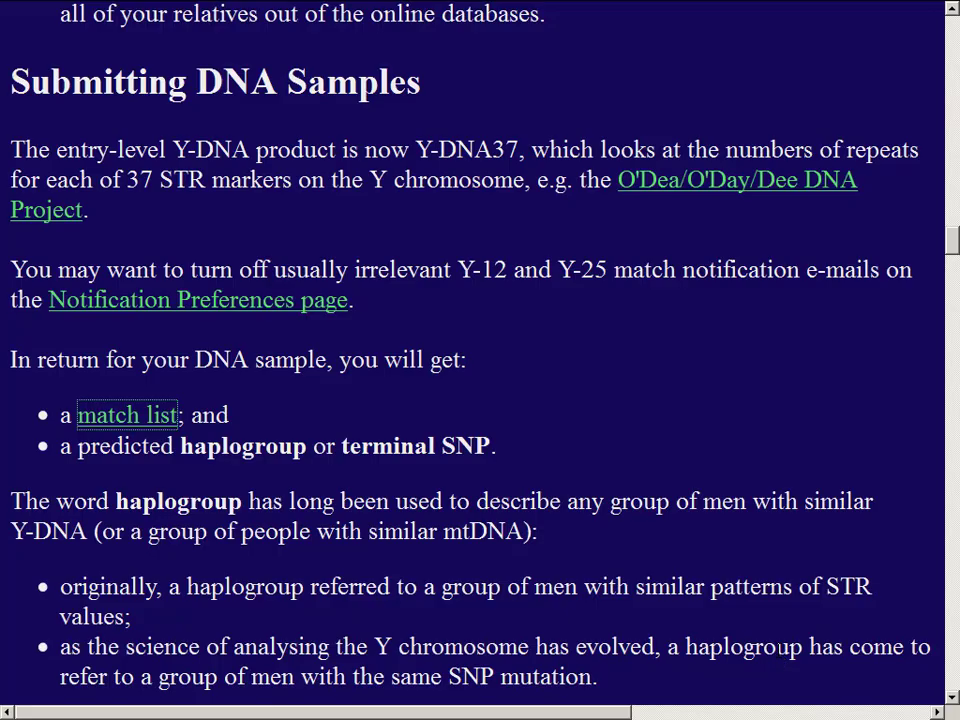
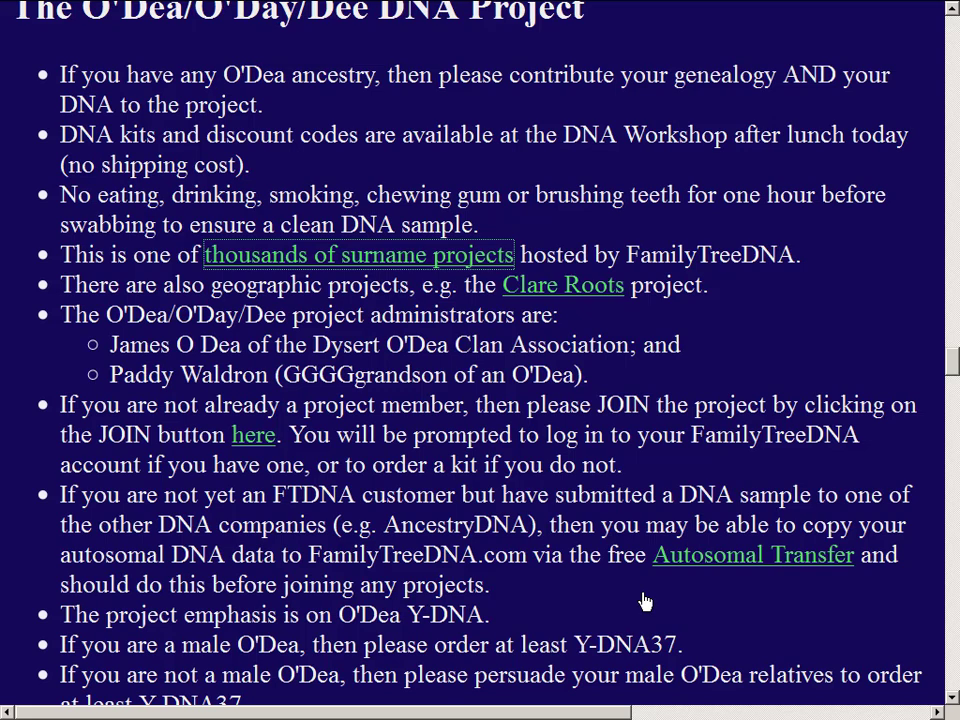
- Visit the Clare Roots and O'Dea project pages, then open the Autosomal Transfer page
left_click(597, 292)
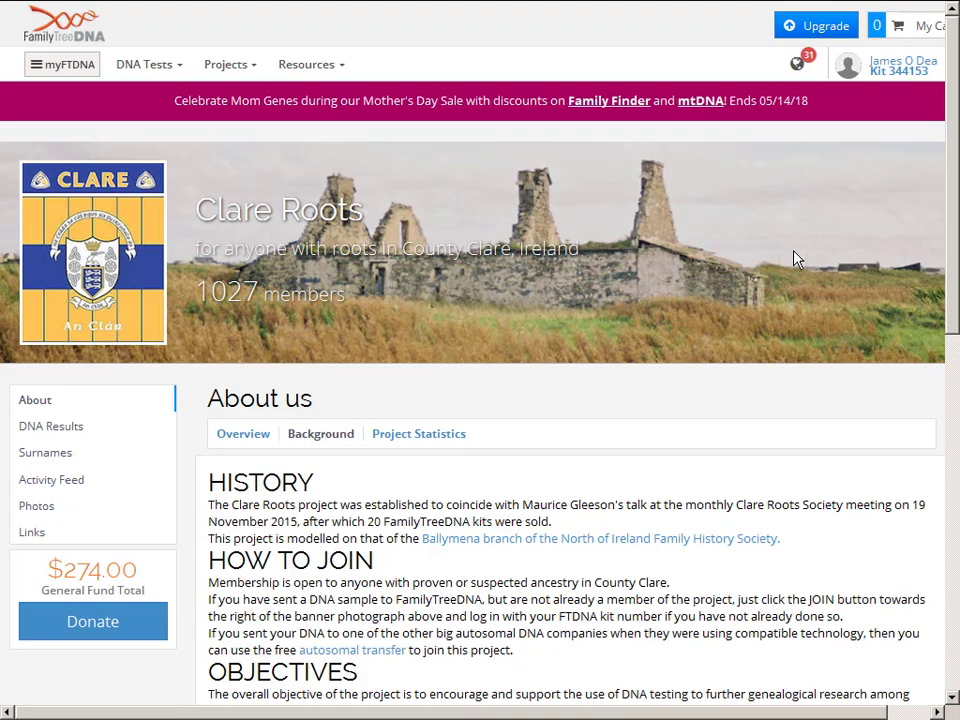
key("alt+Left")
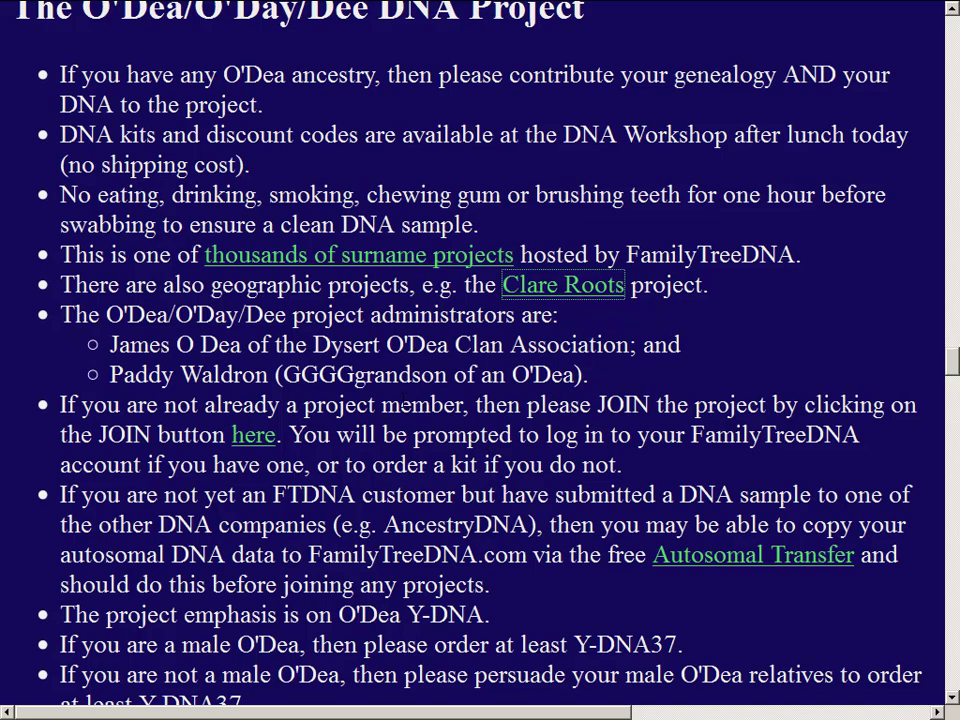
left_click(257, 437)
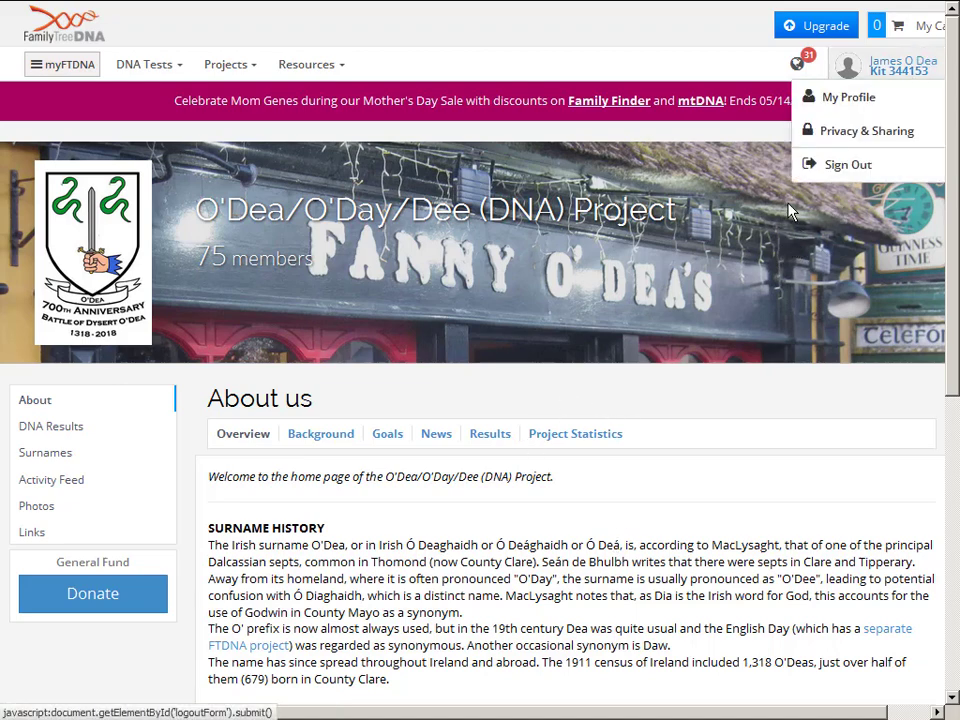
key("ctrl+Tab")
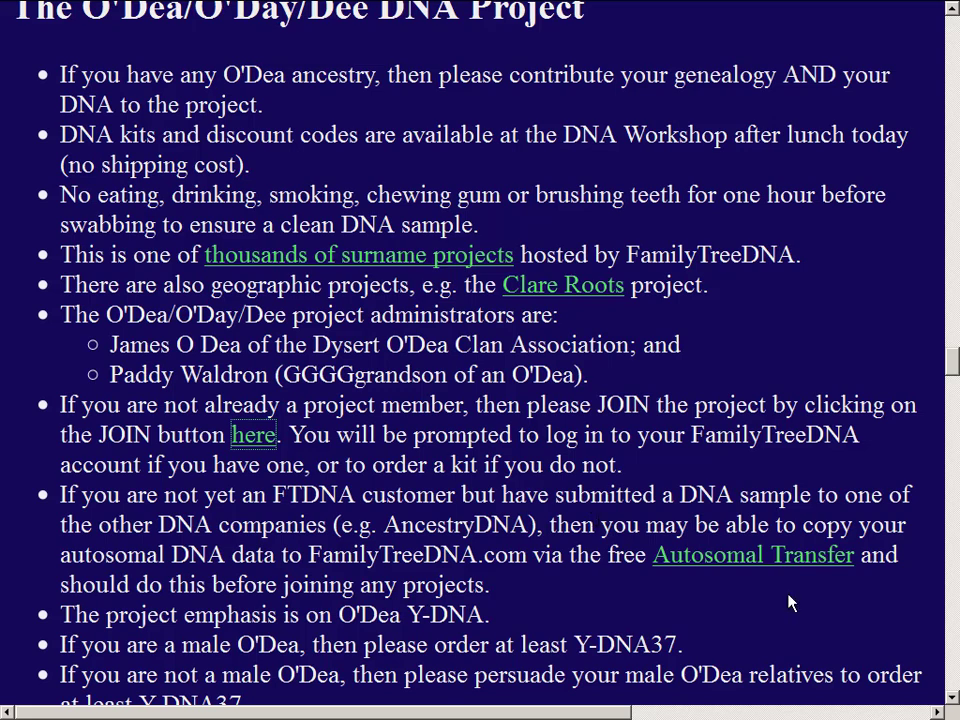
left_click(748, 562)
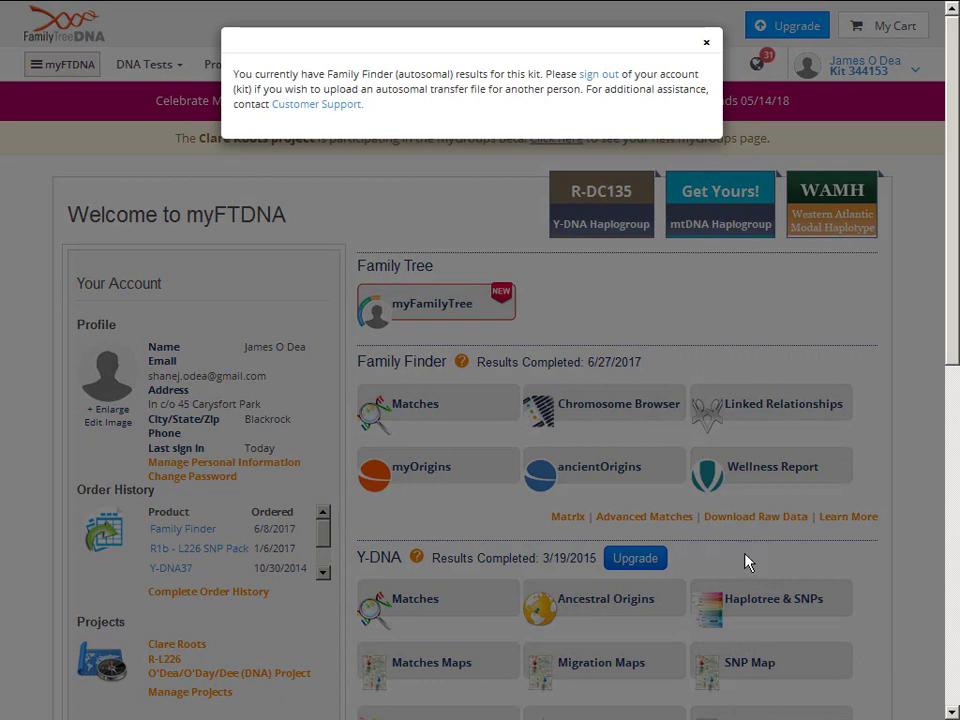
- Dismiss the Family Finder notice, sign out, view the transfer sign-up page and return to the O'Dea description
left_click(706, 50)
left_click(825, 68)
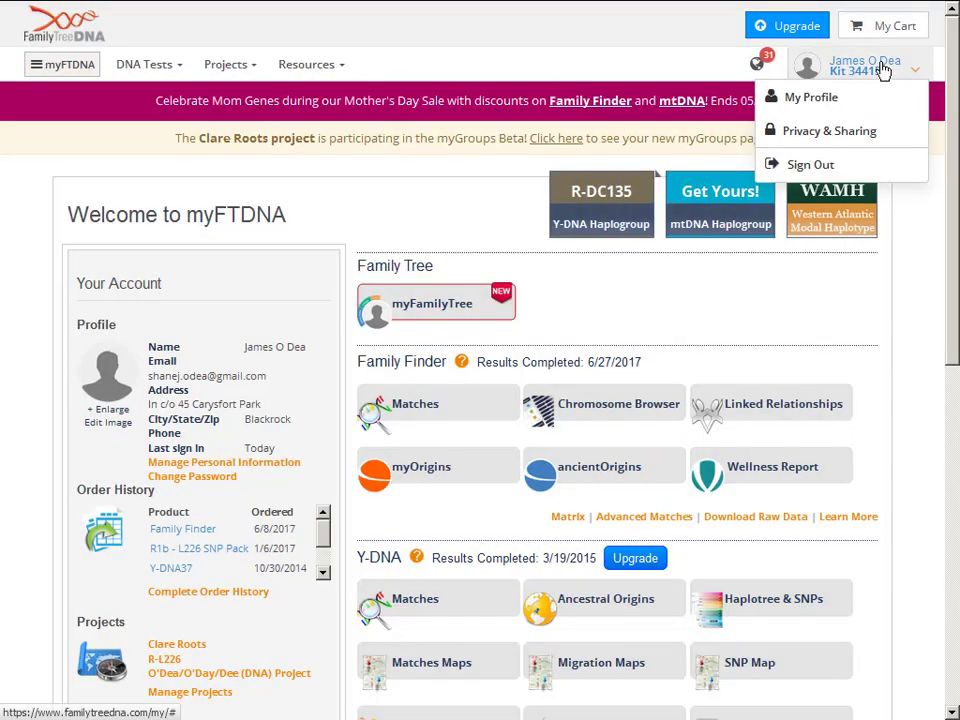
left_click(843, 176)
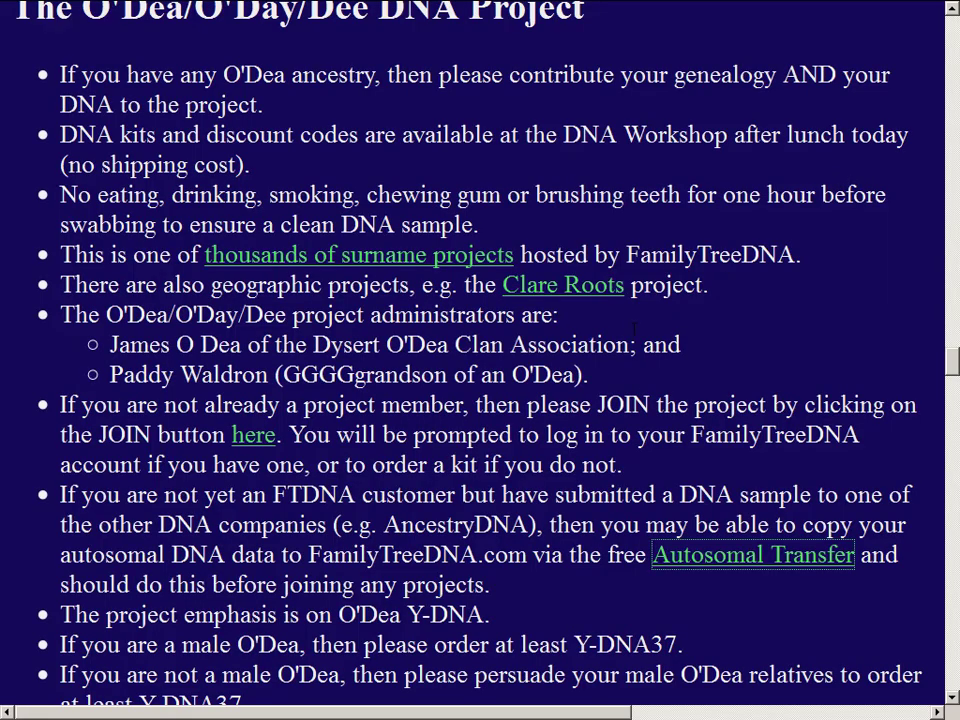
left_click(697, 564)
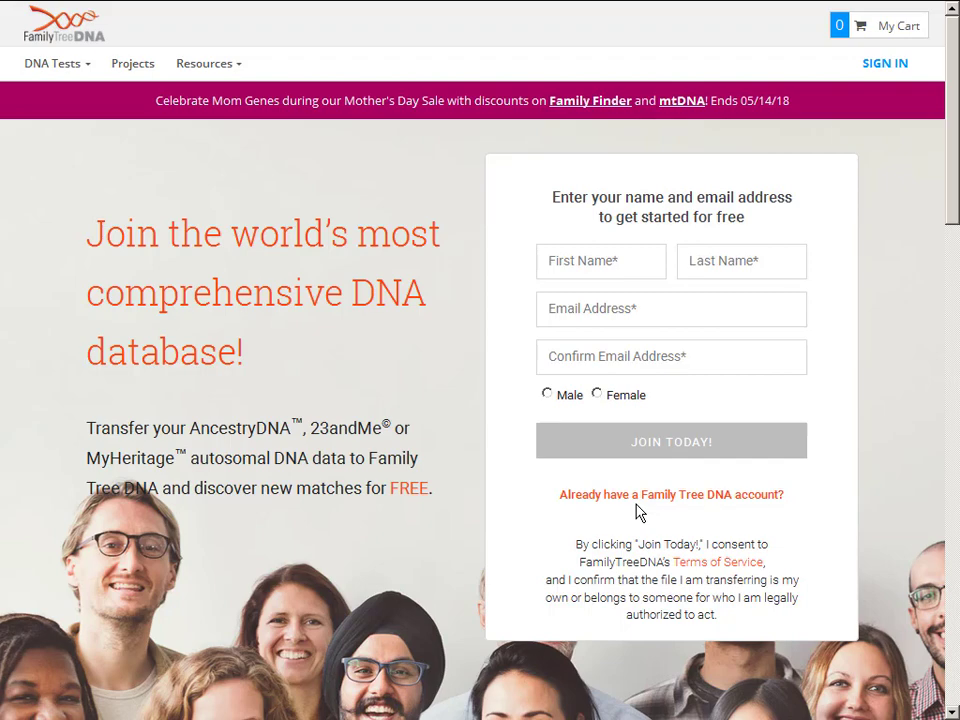
key("alt+Left")
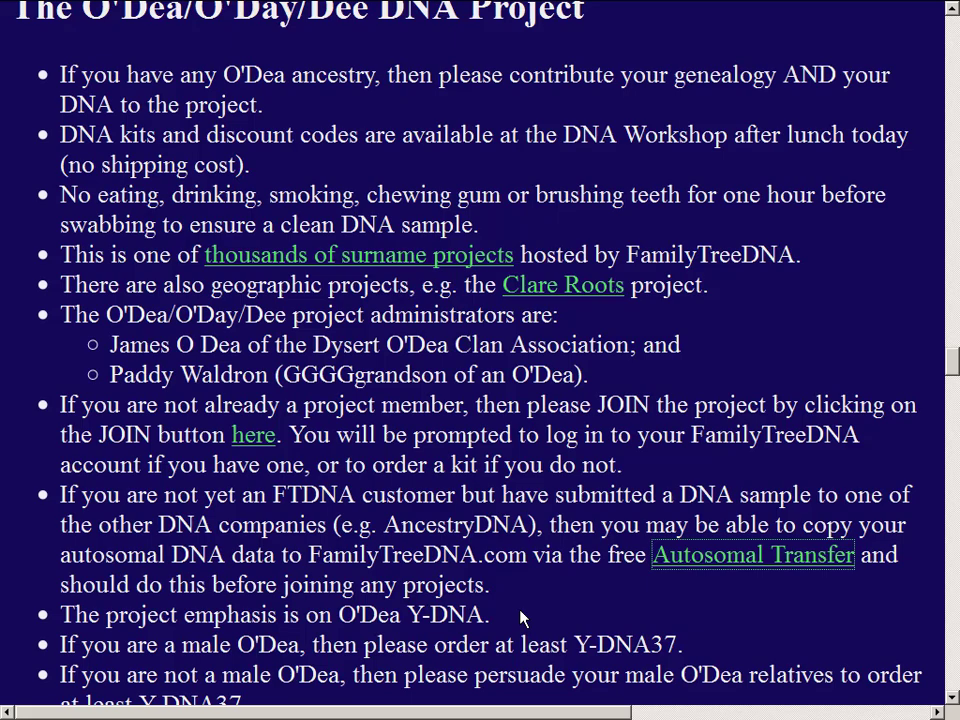
- Follow the most-distant-ancestors link and sign in using the saved kit number from autocomplete
scroll(520, 618, "down", 6)
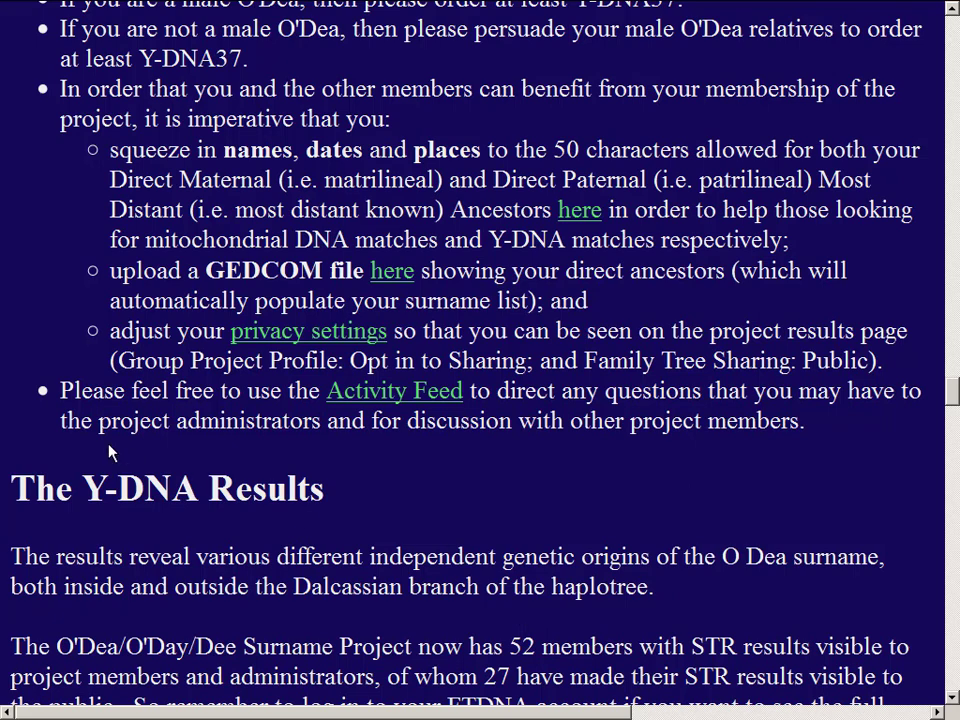
left_click(581, 220)
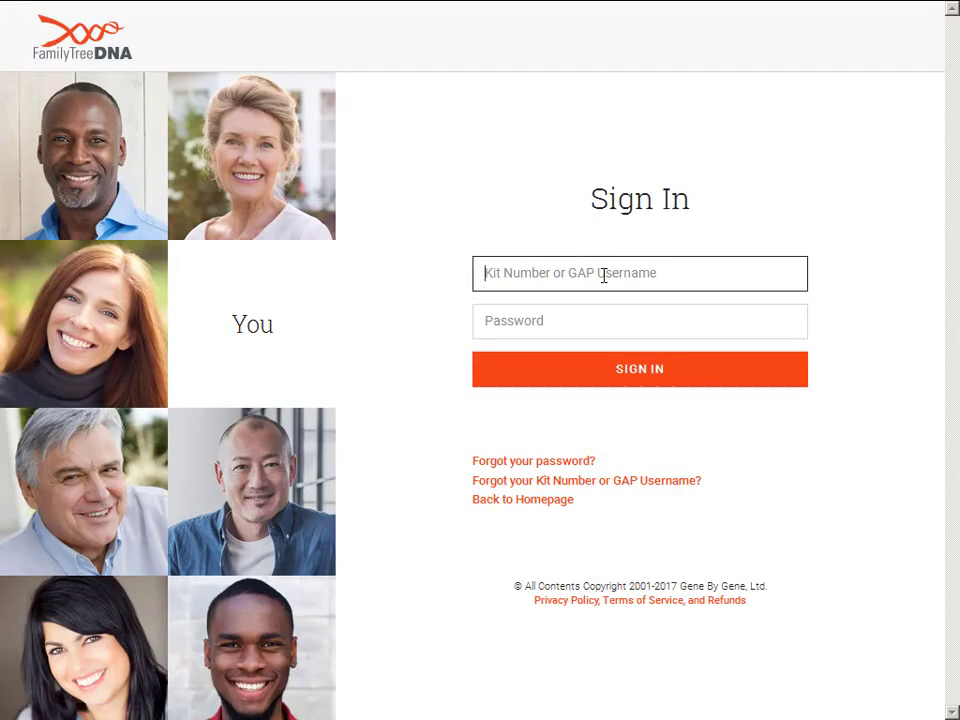
left_click(602, 273)
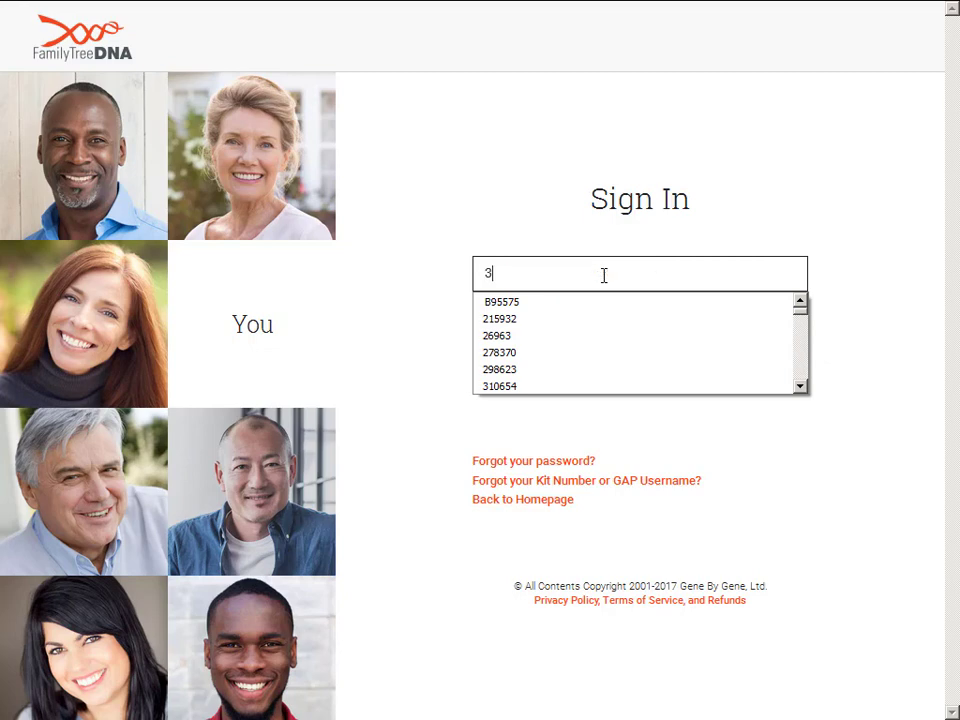
type("344")
key("Down")
key("Down")
key("Down")
key("Return")
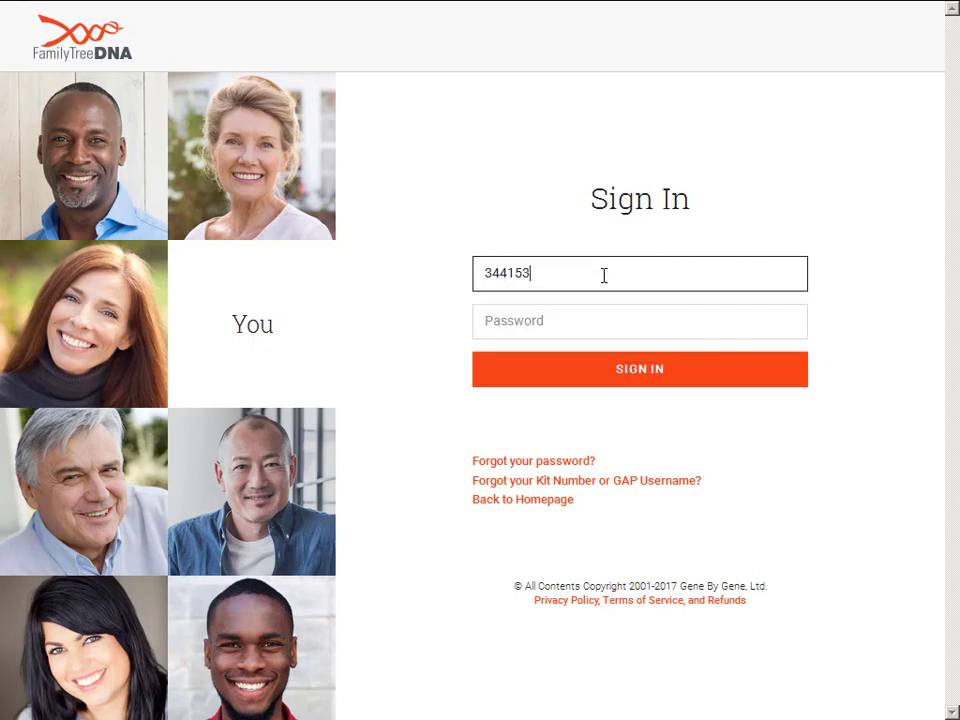
key("Return")
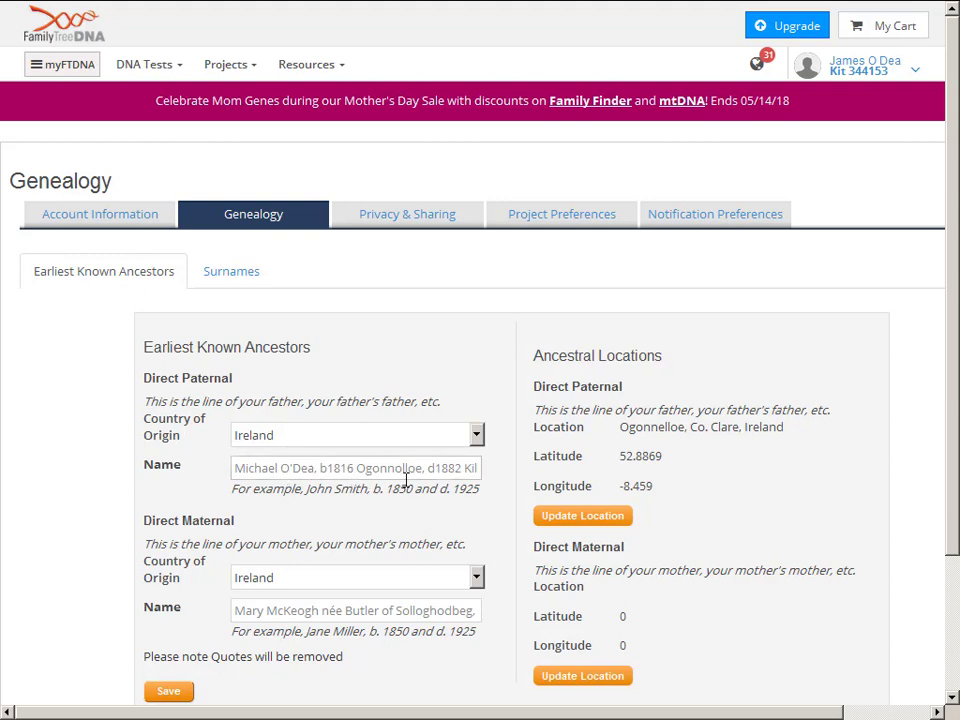
- Read the full paternal and maternal earliest-ancestor name entries to their ends
left_click(433, 467)
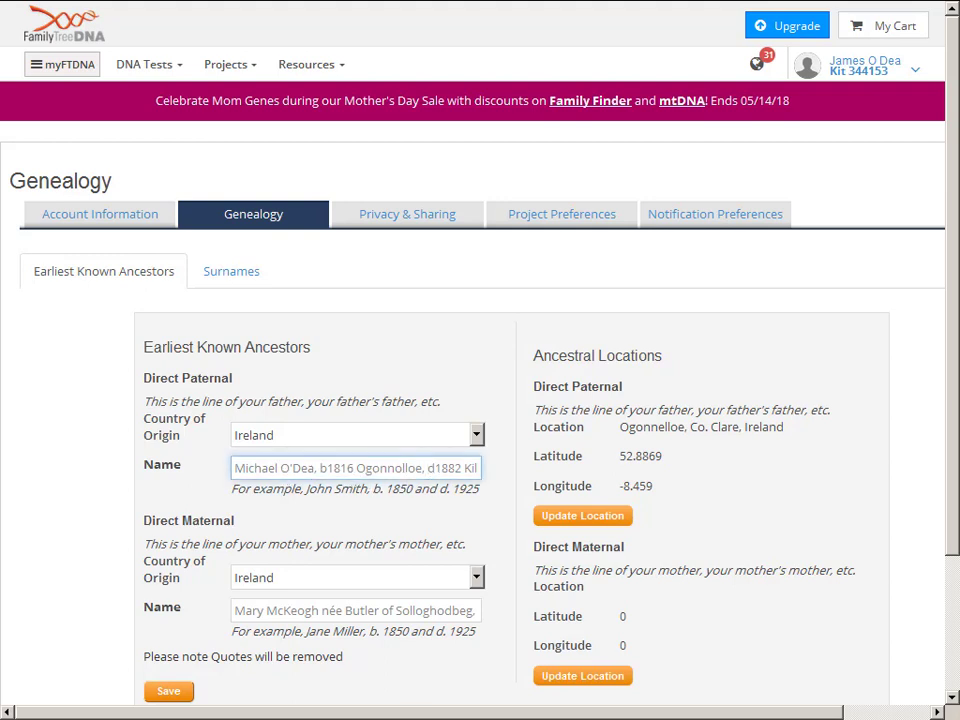
key("End")
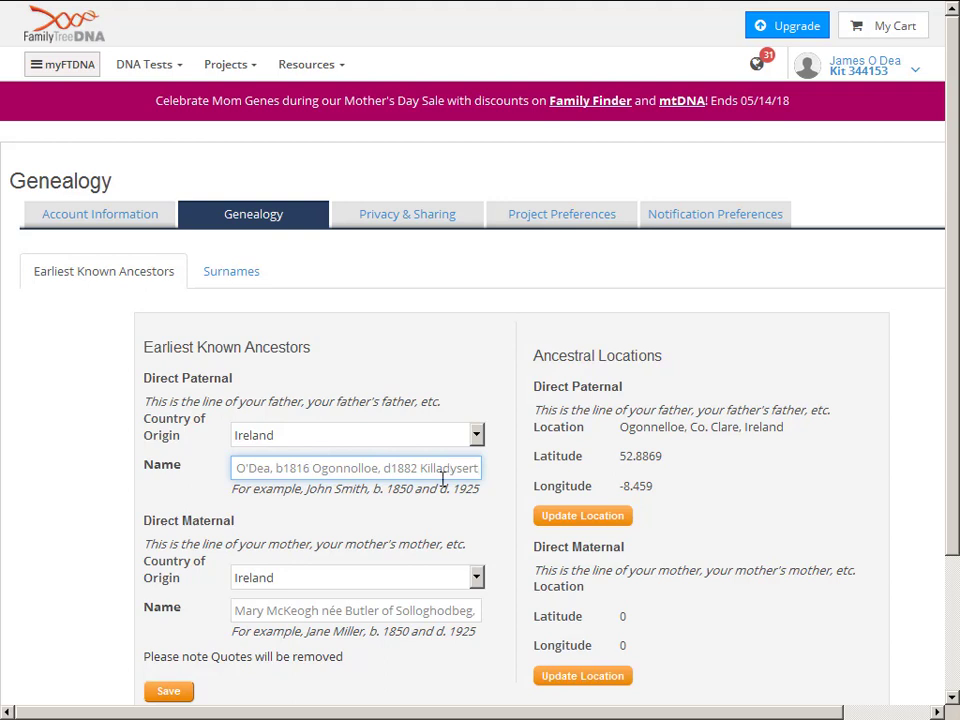
left_click(339, 608)
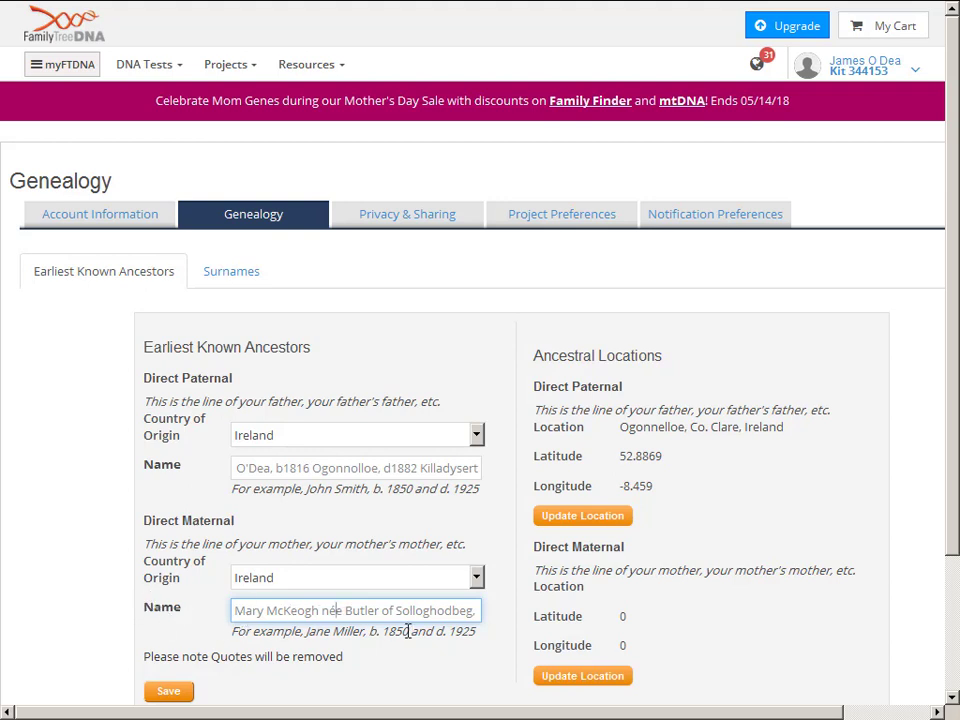
key("End")
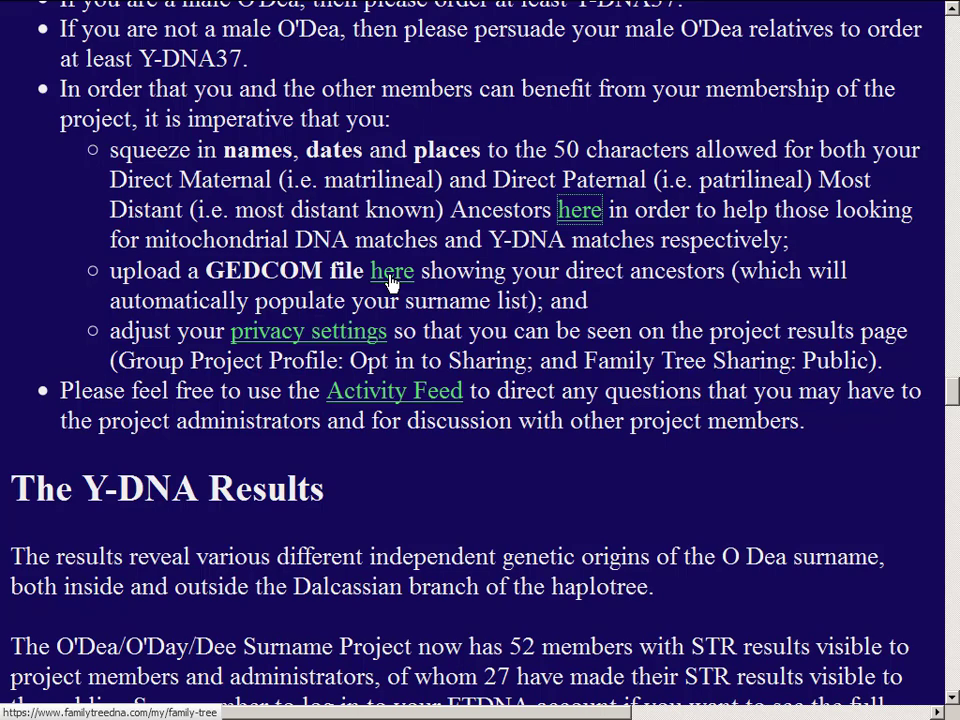
- In Ancestral Quest, cancel a started GEDCOM export and move the pedigree one generation down
key("alt+Tab")
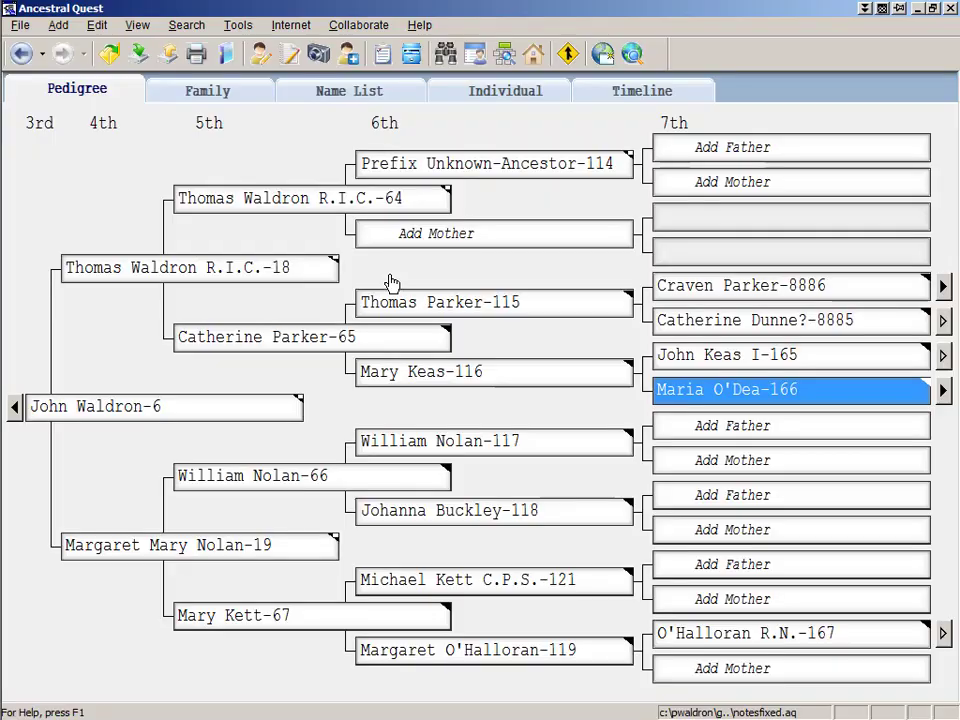
left_click(19, 26)
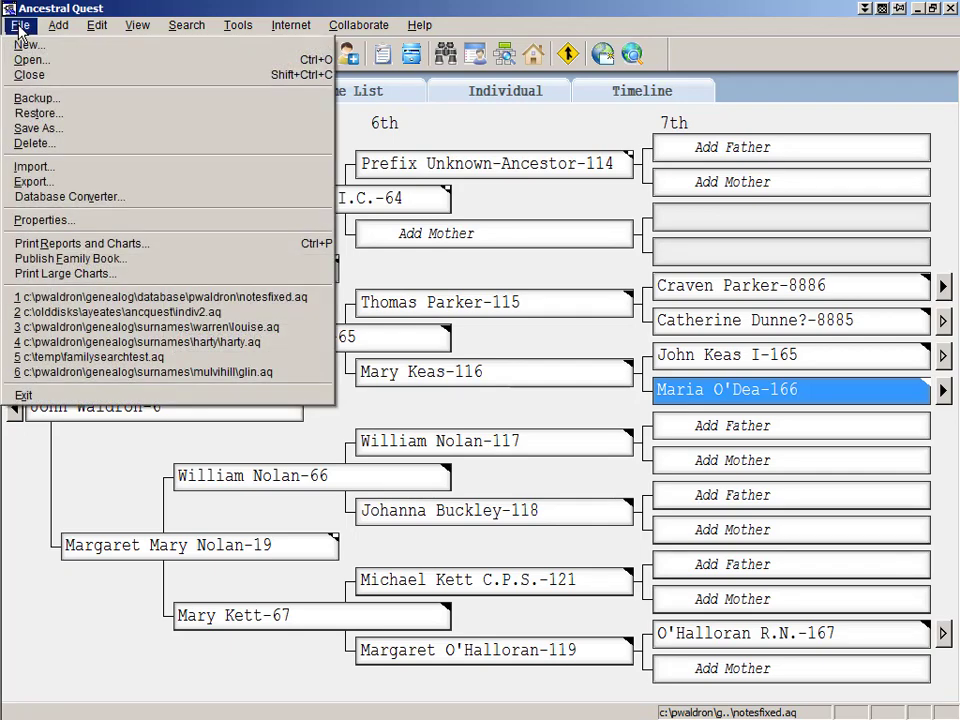
left_click(98, 184)
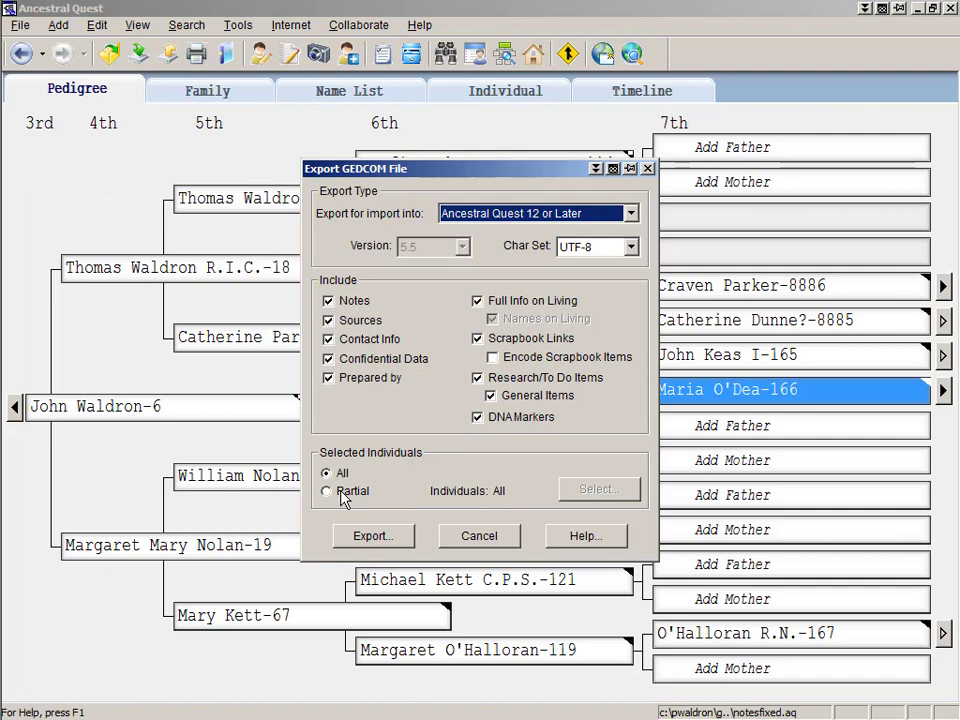
key("Escape")
key("Left")
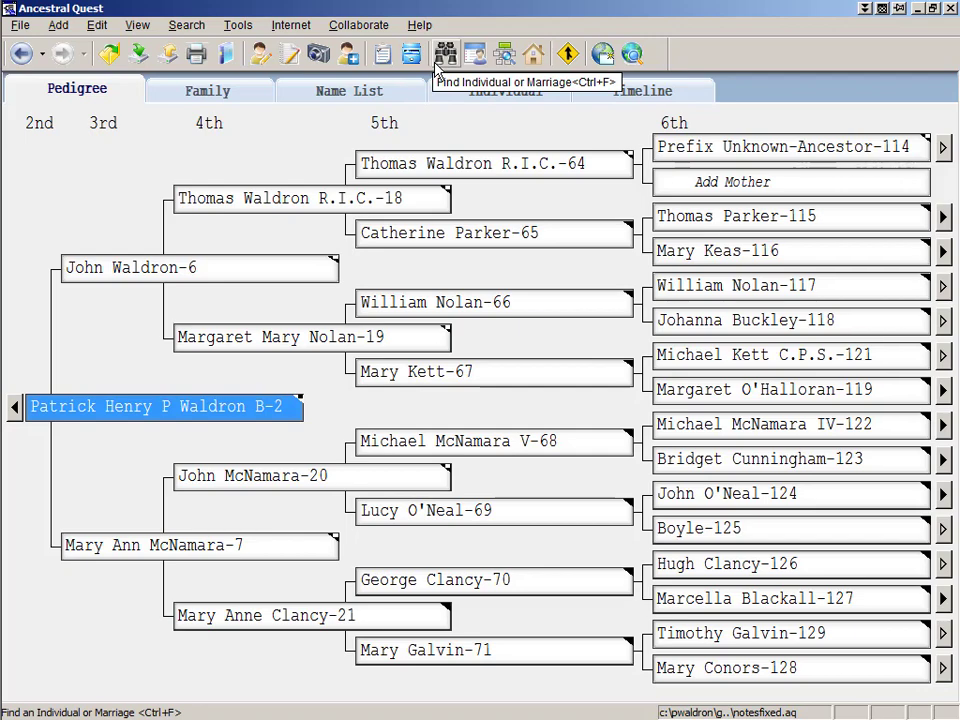
- Start a GEDCOM export excluding living people's details, limited to a partial set
left_click(18, 26)
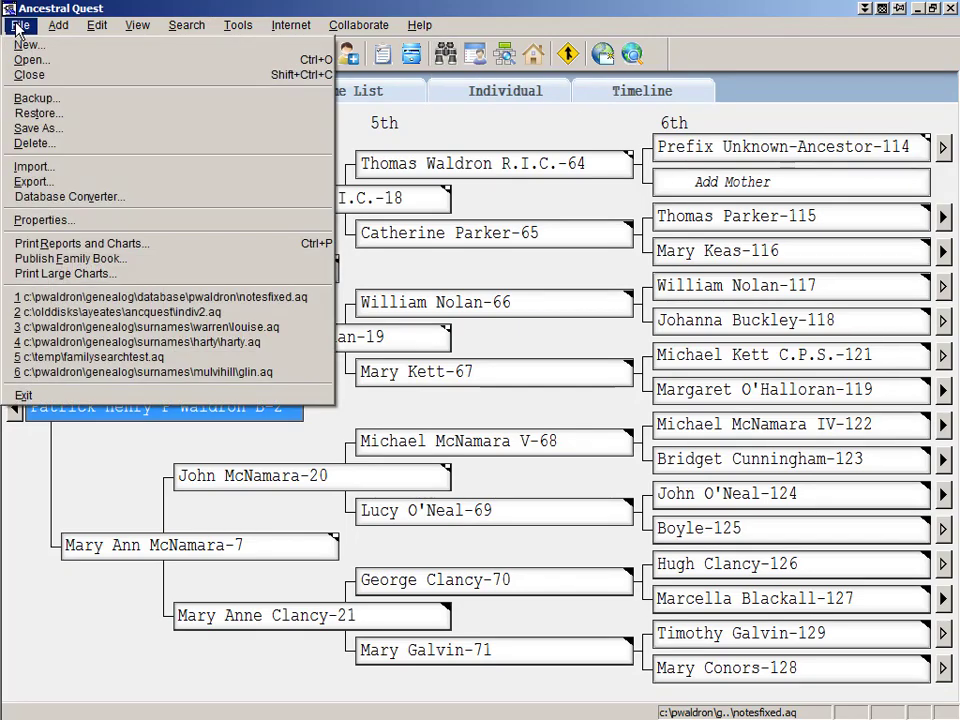
left_click(145, 182)
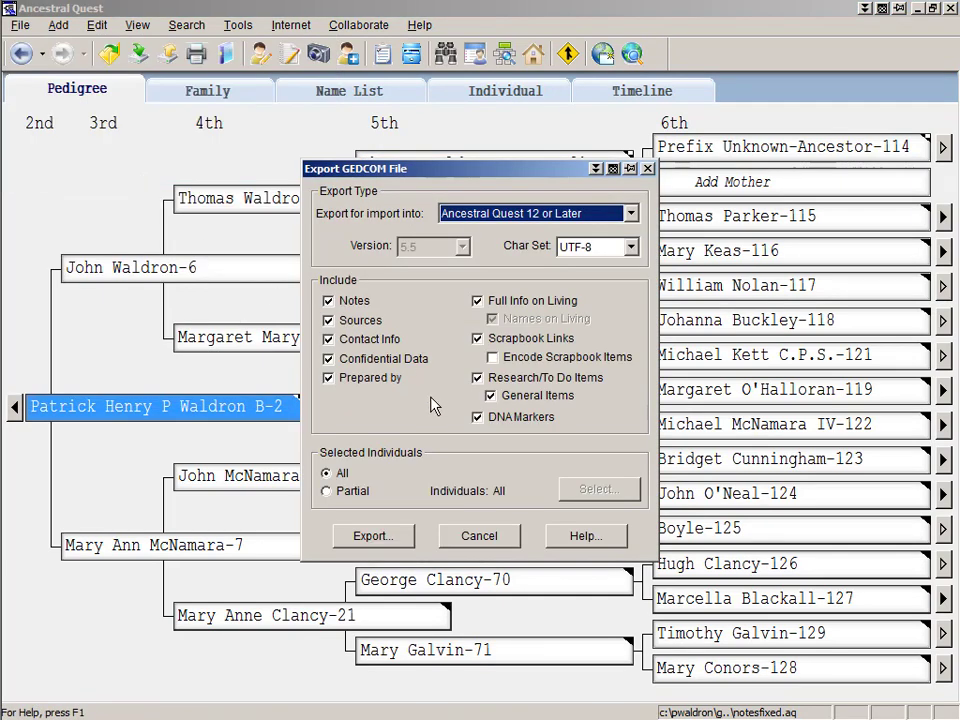
left_click(478, 301)
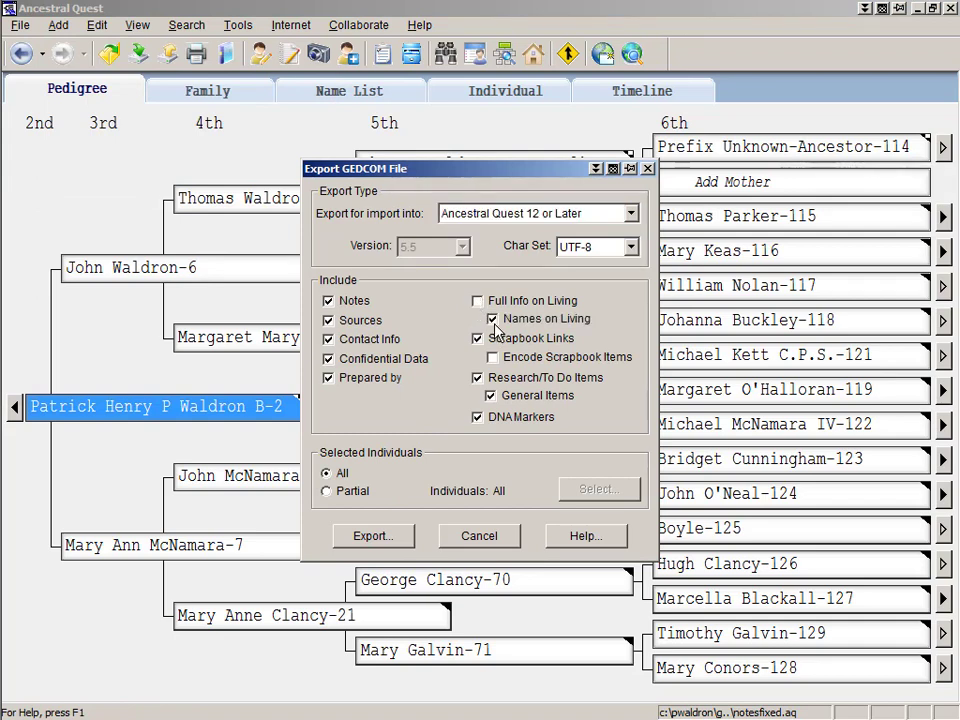
left_click(327, 491)
- Select the root person's ancestors with 0 descendant generations as the export set
left_click(584, 491)
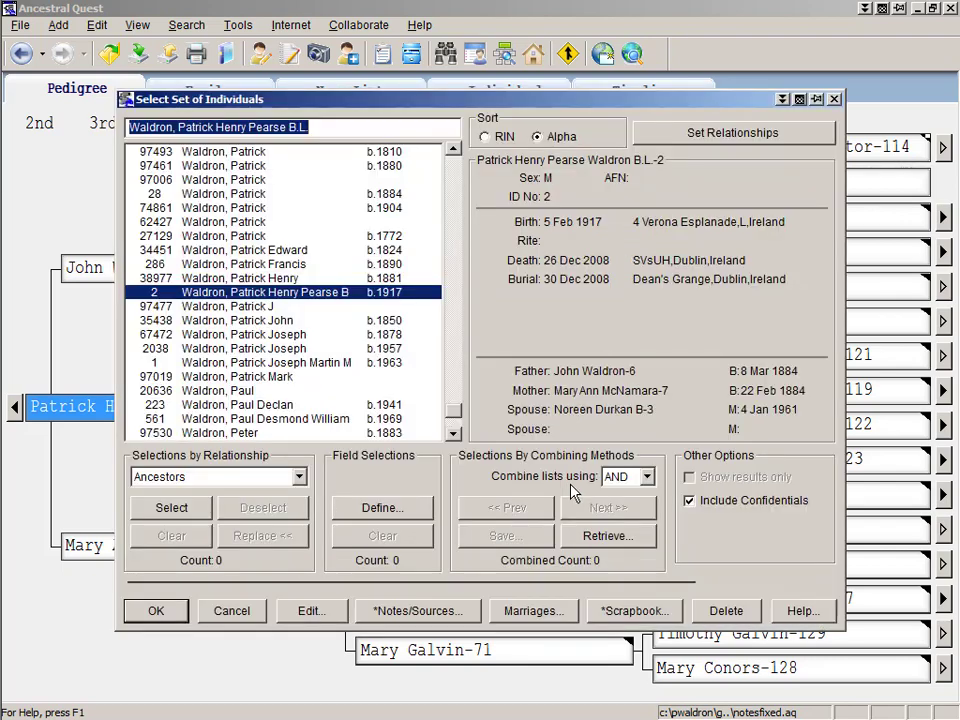
left_click(171, 507)
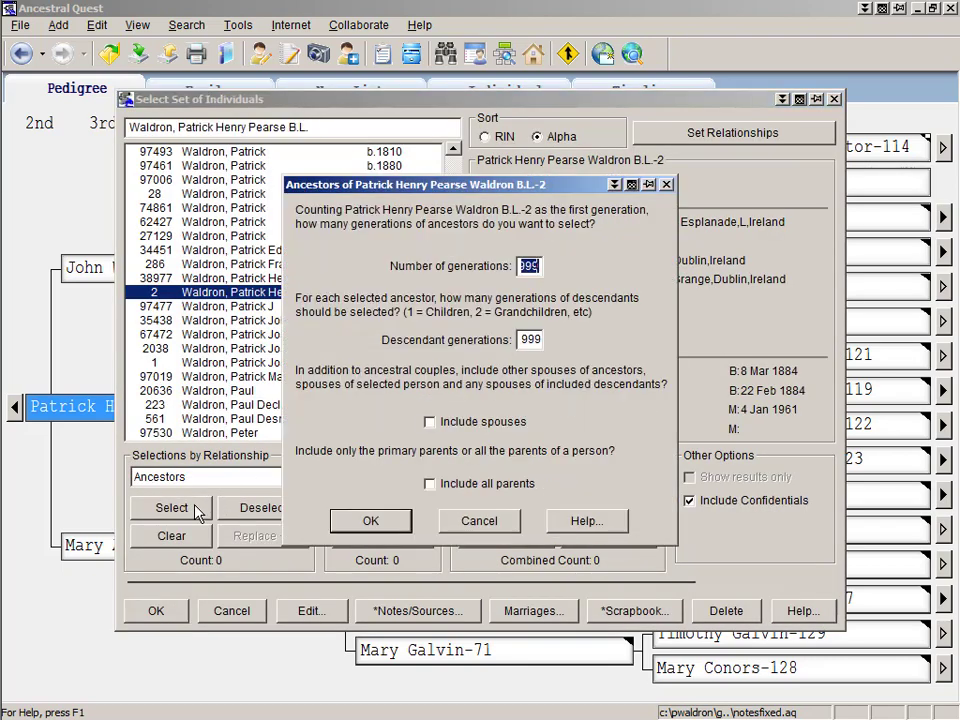
key("Tab")
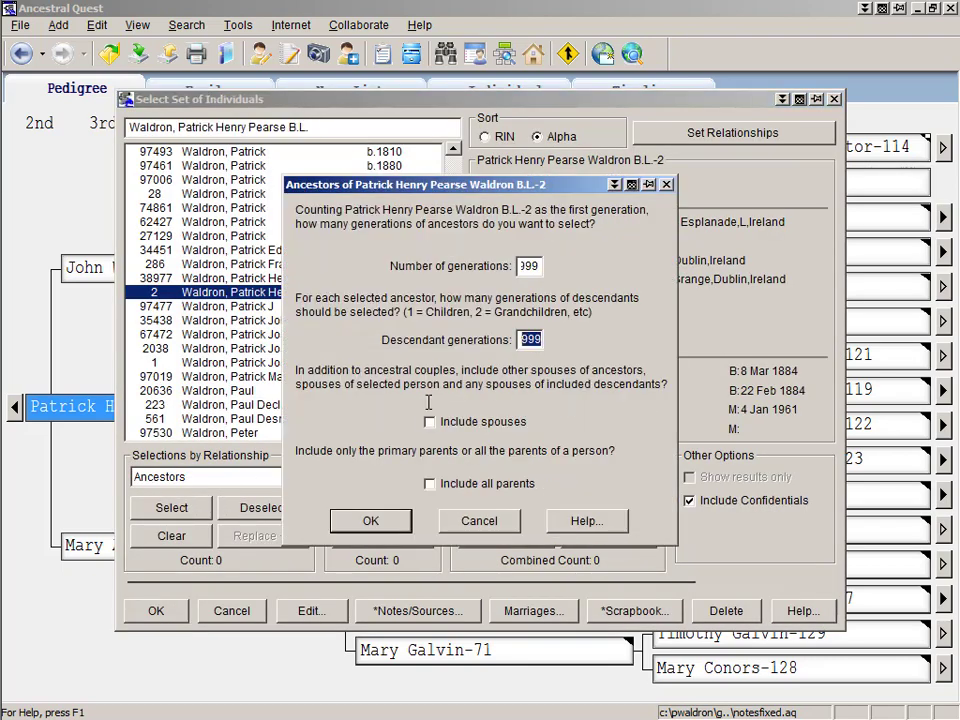
type("0")
left_click(370, 521)
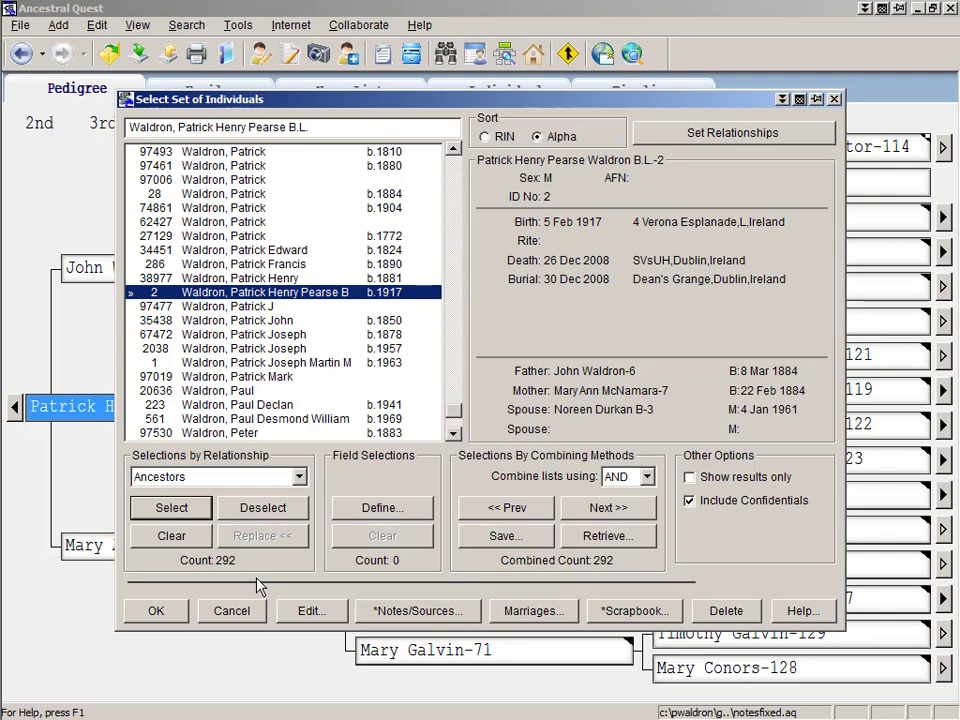
left_click(257, 610)
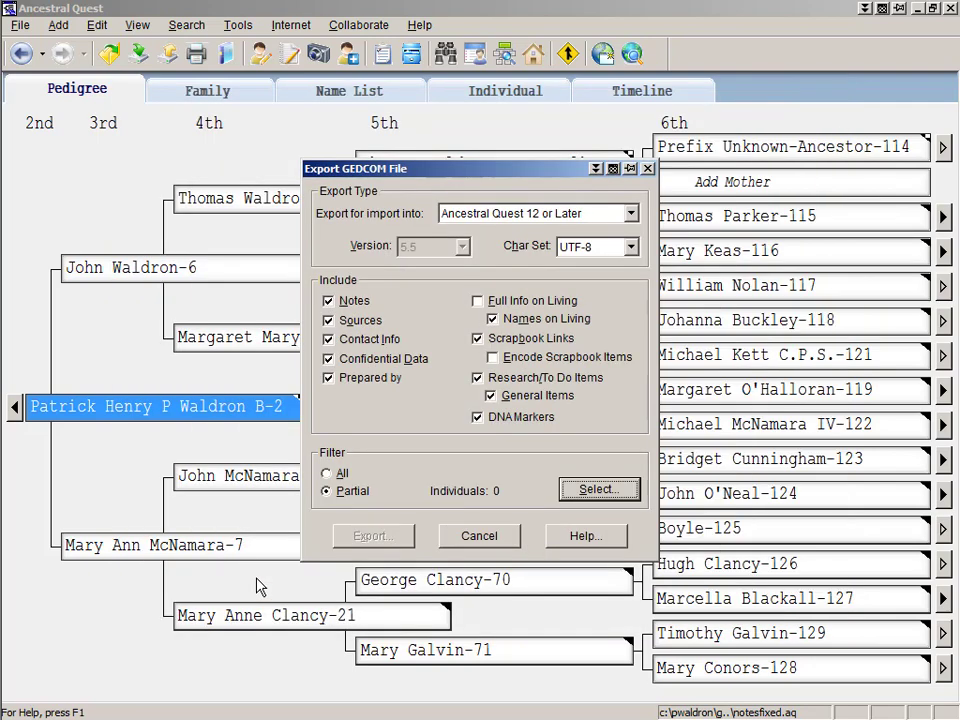
- Open the myFamilyTree page from the project's GEDCOM upload link and choose Pedigree View
key("alt+Tab")
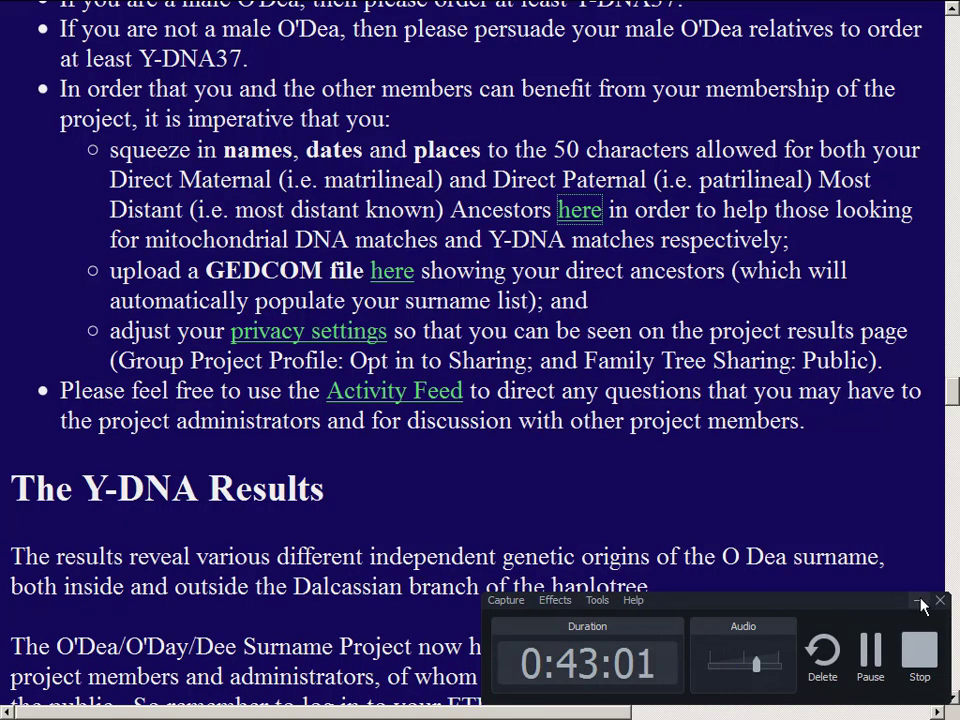
left_click(390, 280)
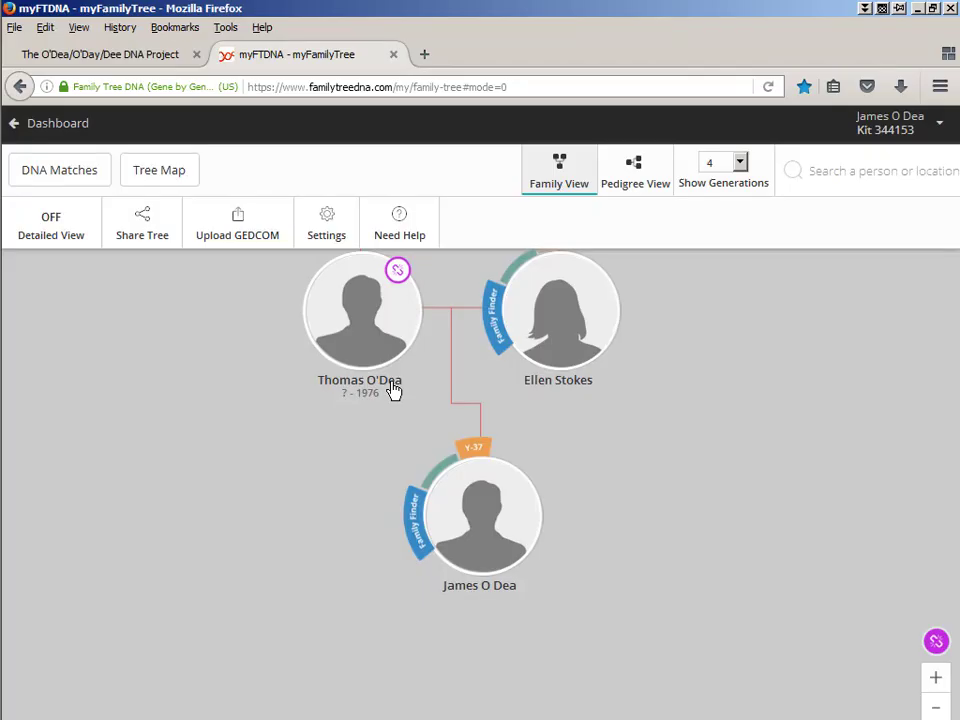
left_click(635, 181)
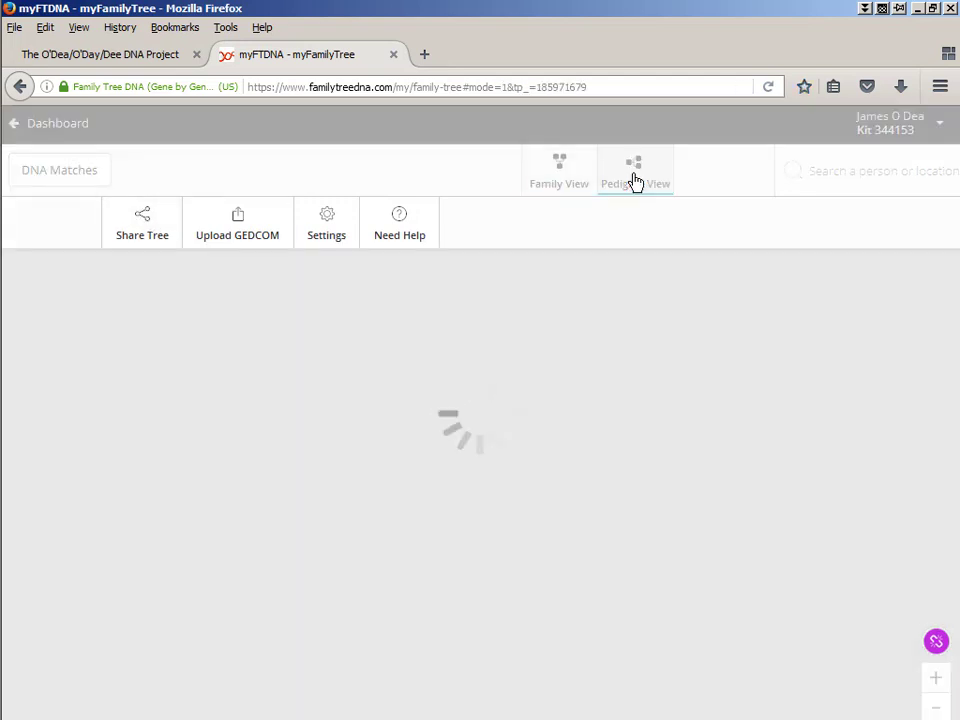
- Go full screen, zoom the pedigree out twice, and pan to reveal more ancestor generations
key("F11")
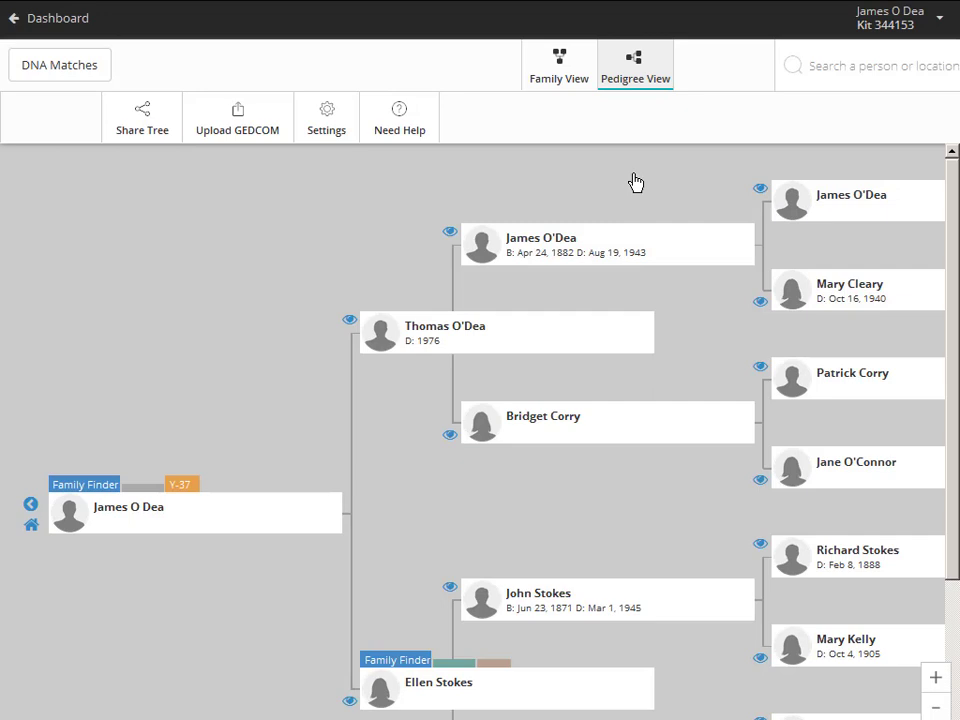
left_click(937, 708)
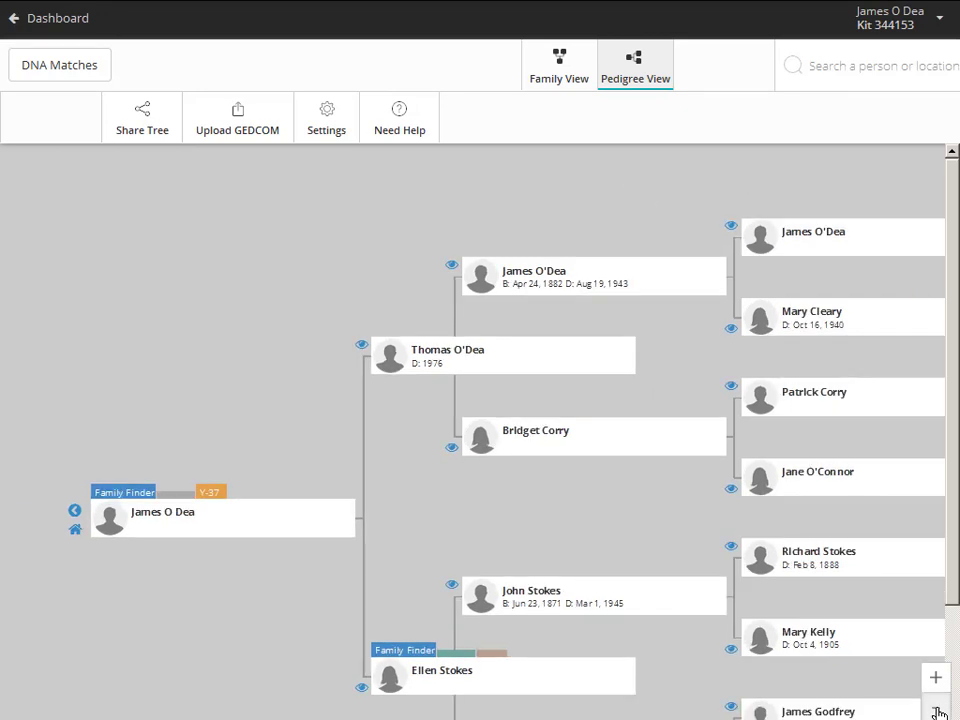
left_click(937, 708)
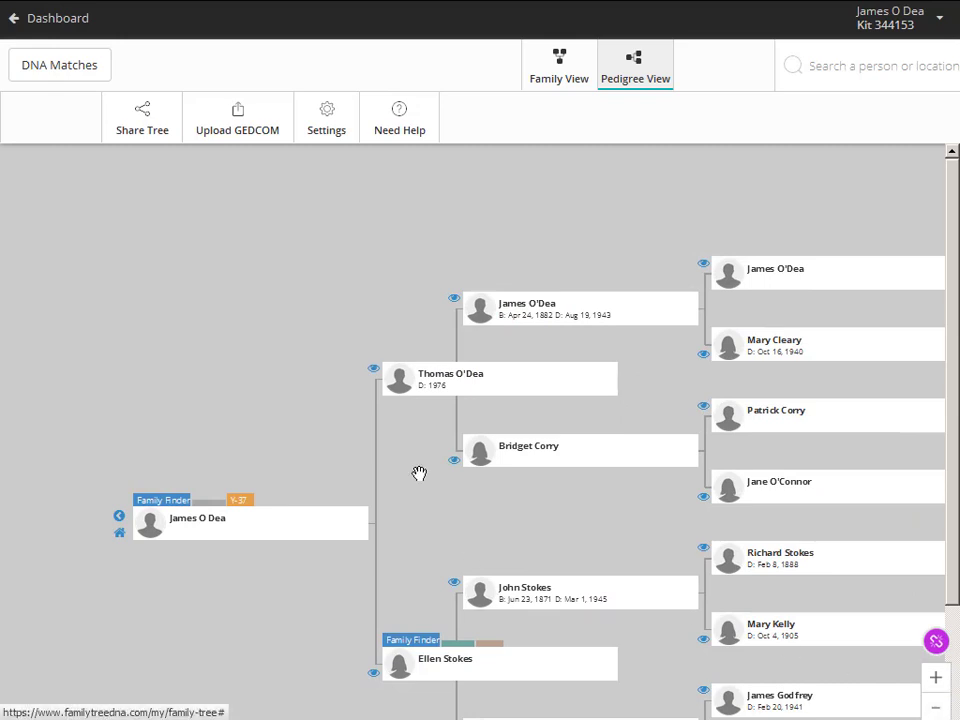
left_click_drag(420, 471, 404, 382)
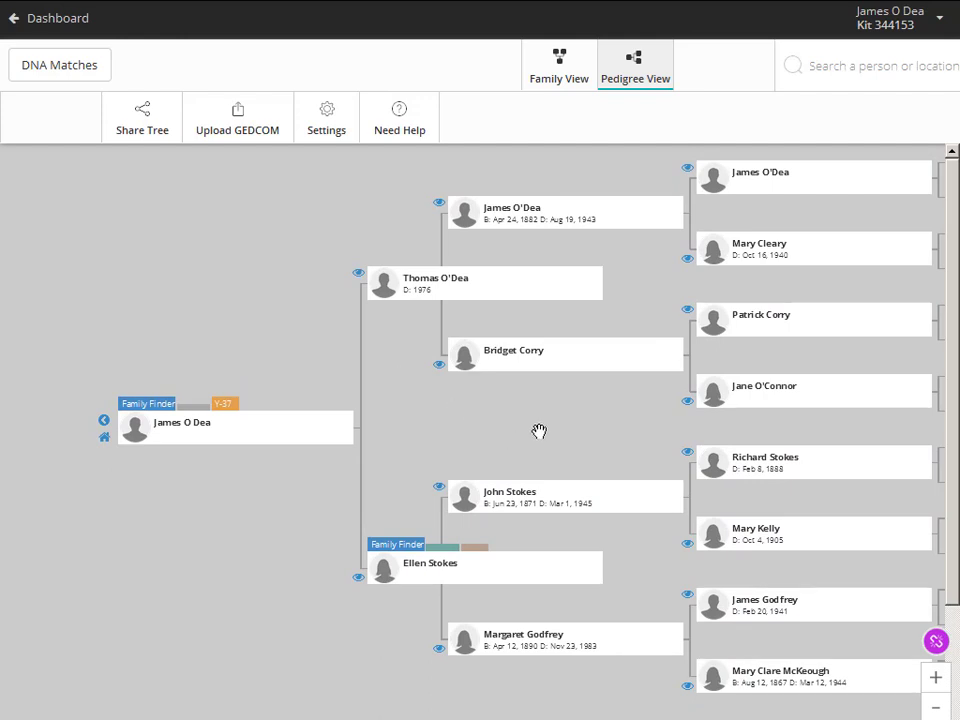
left_click_drag(539, 431, 213, 447)
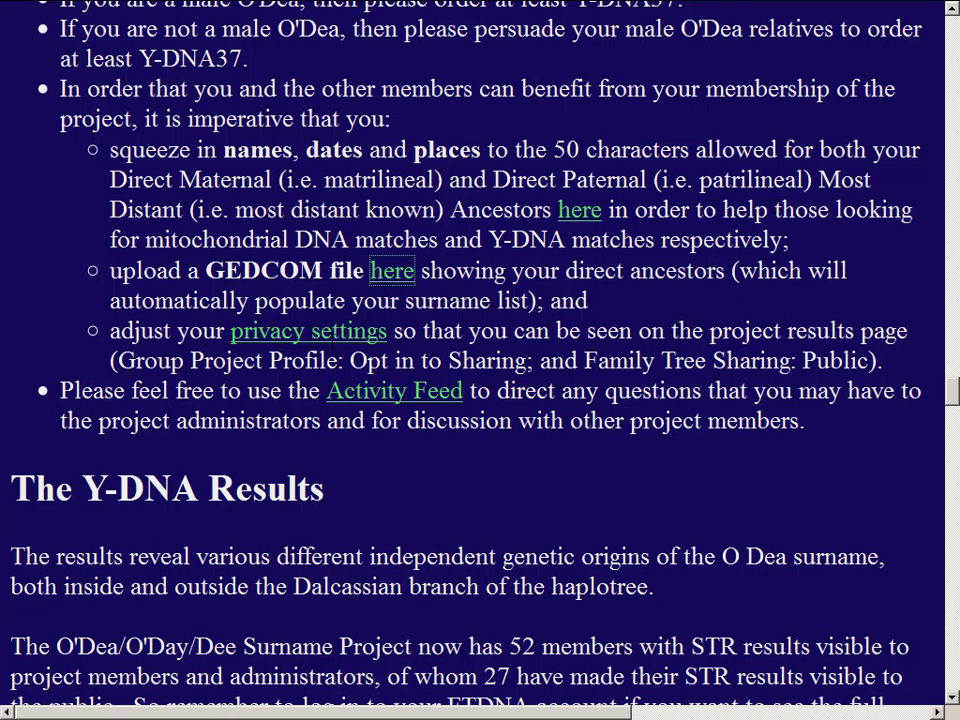
left_click(330, 338)
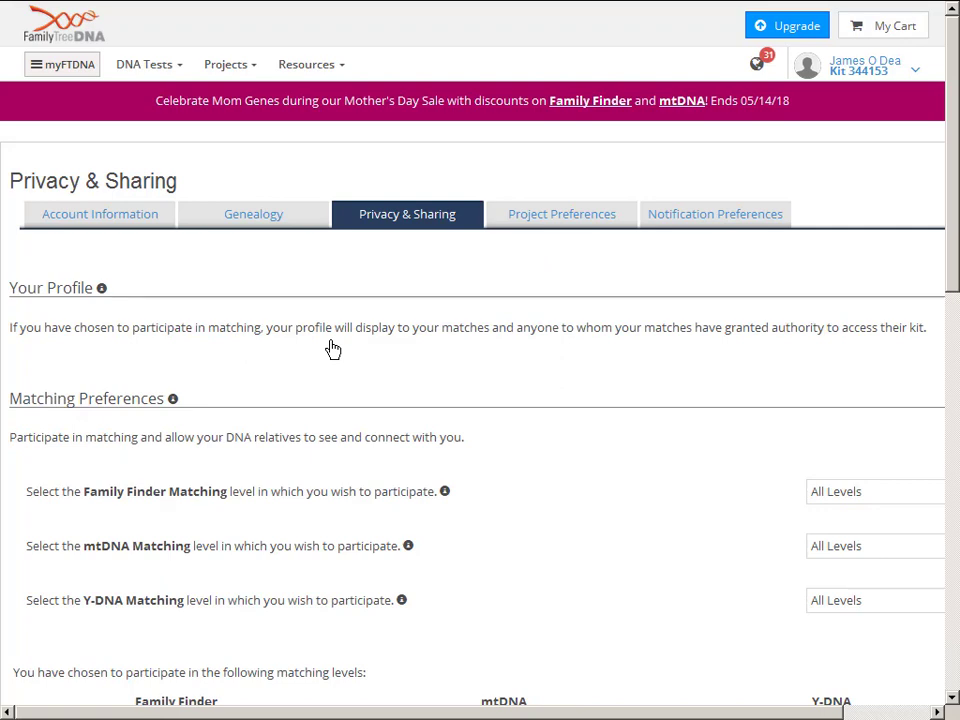
scroll(333, 348, "down", 6)
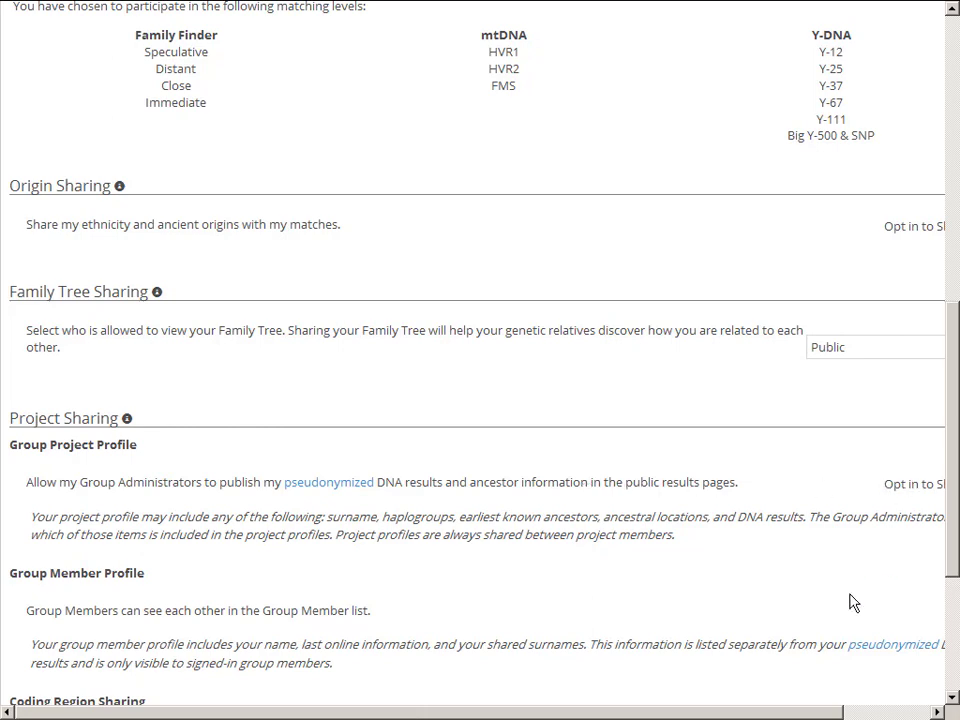
key("ctrl+minus")
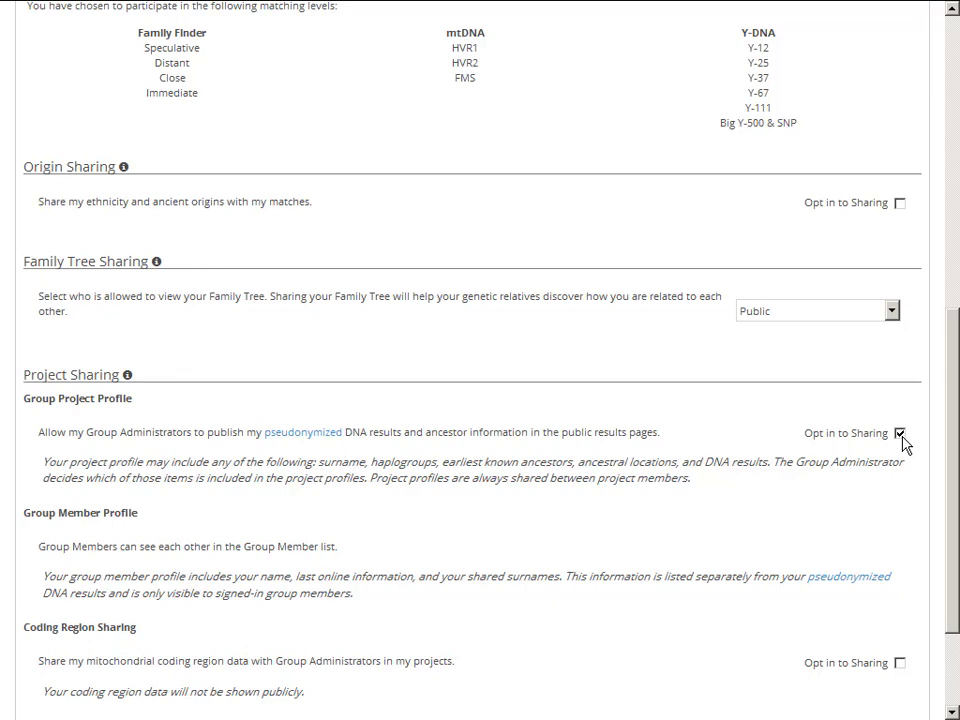
scroll(903, 443, "down", 3)
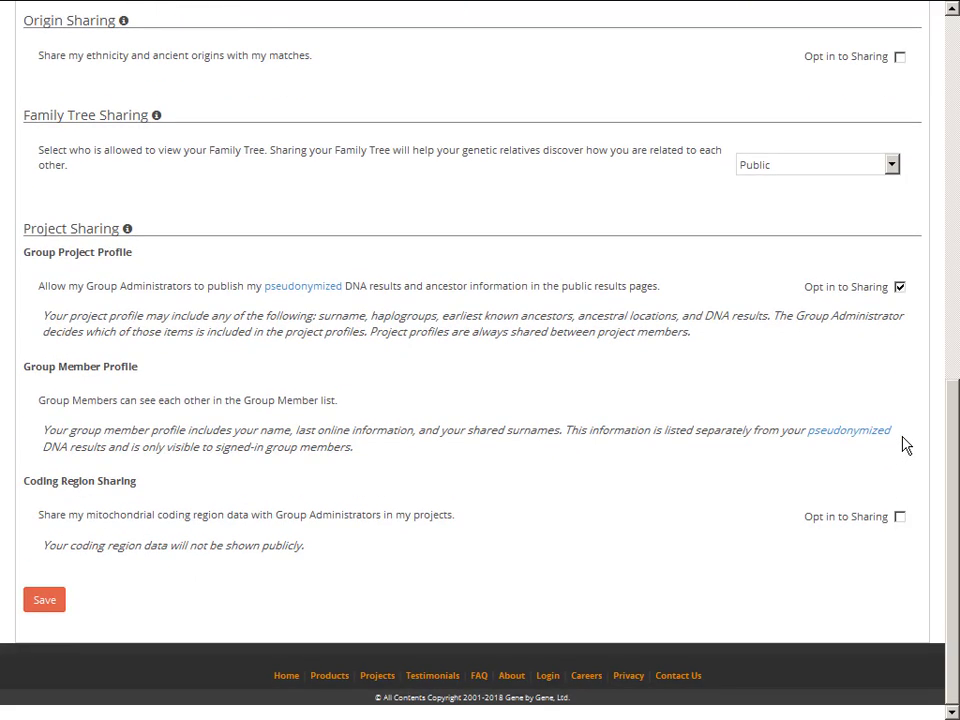
scroll(903, 445, "up", 14)
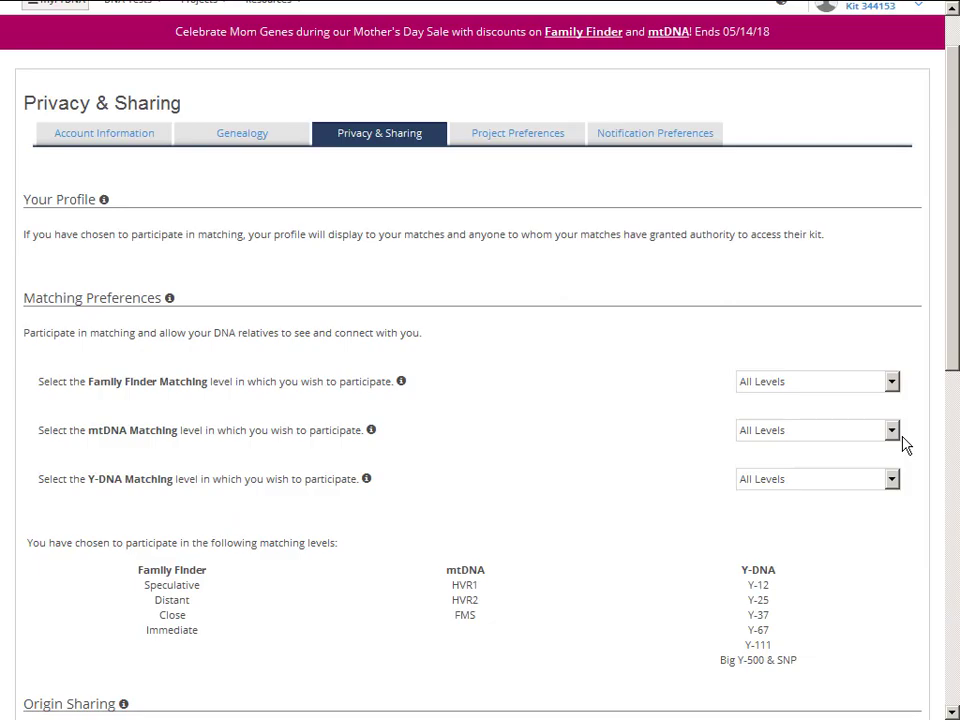
key("alt+Left")
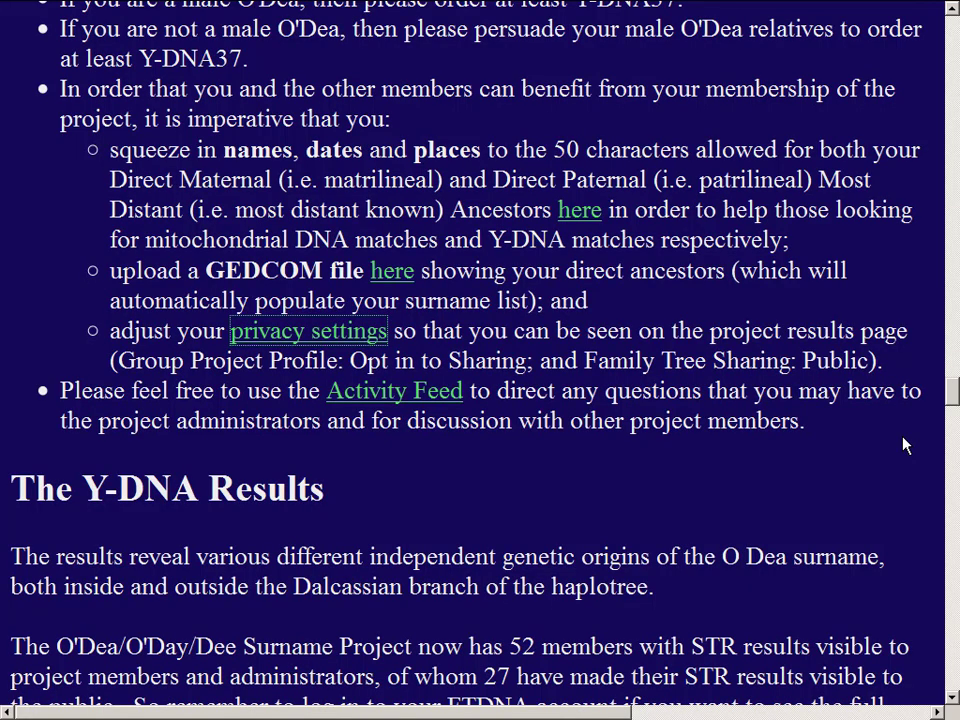
key("alt+Right")
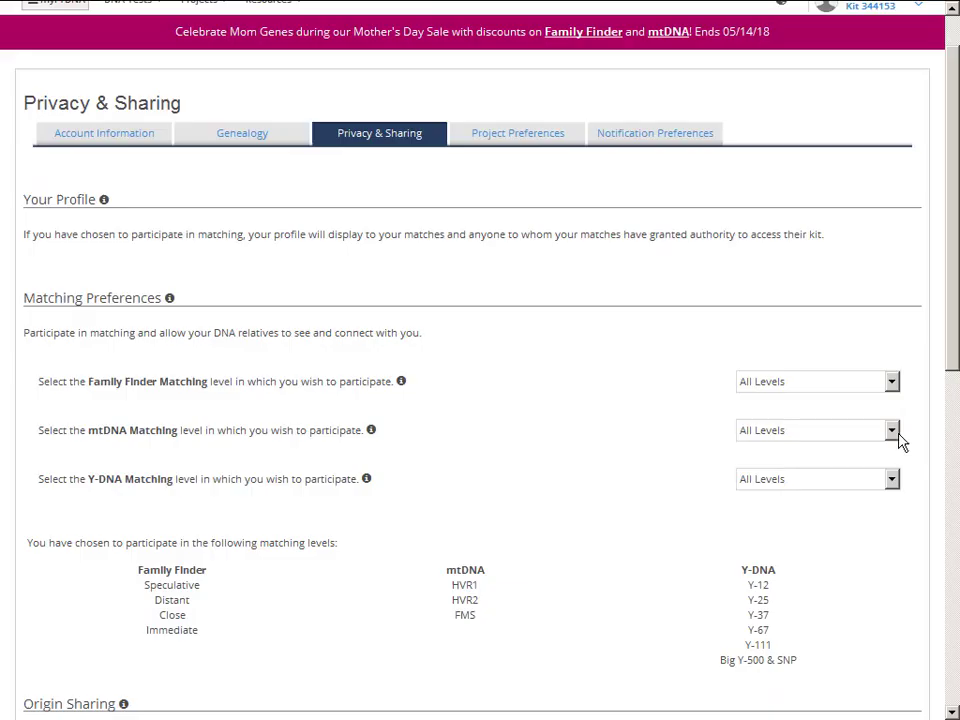
scroll(865, 428, "down", 14)
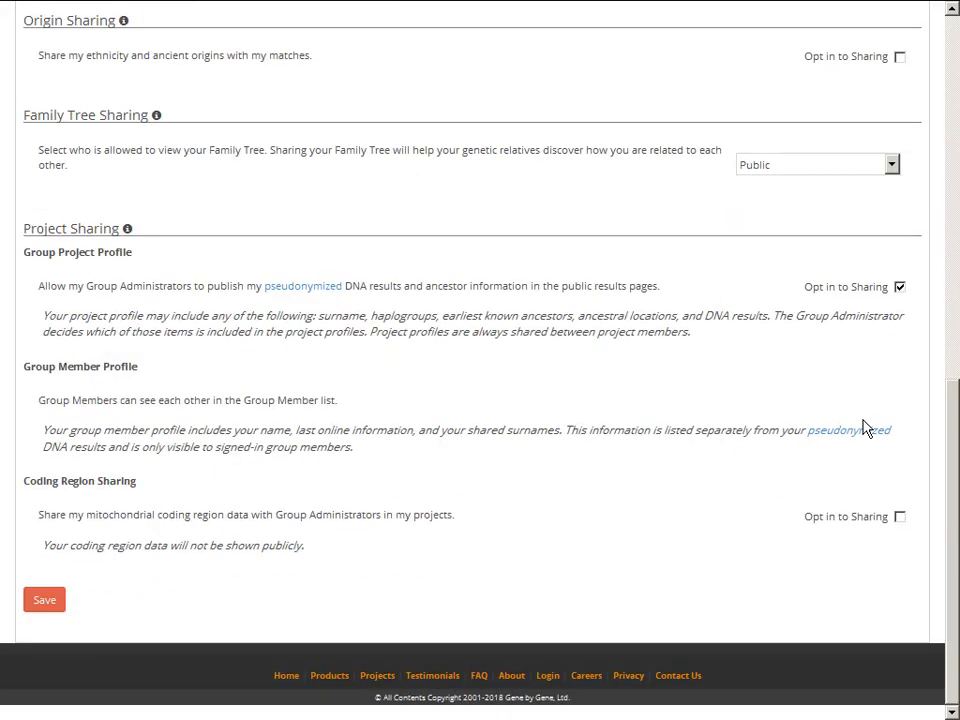
left_click(825, 165)
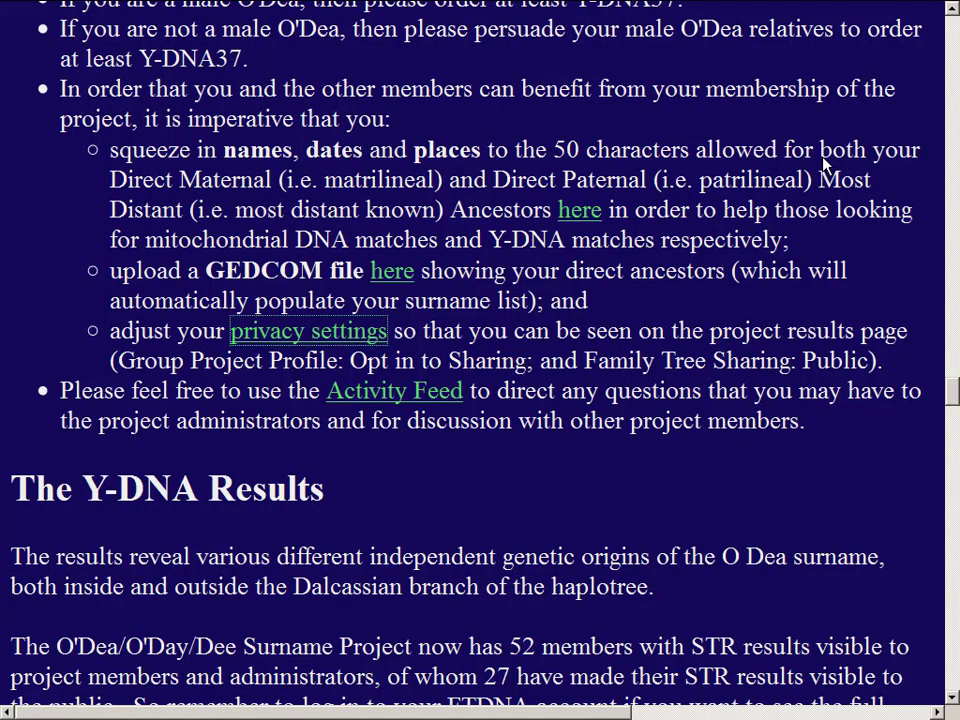
left_click(421, 401)
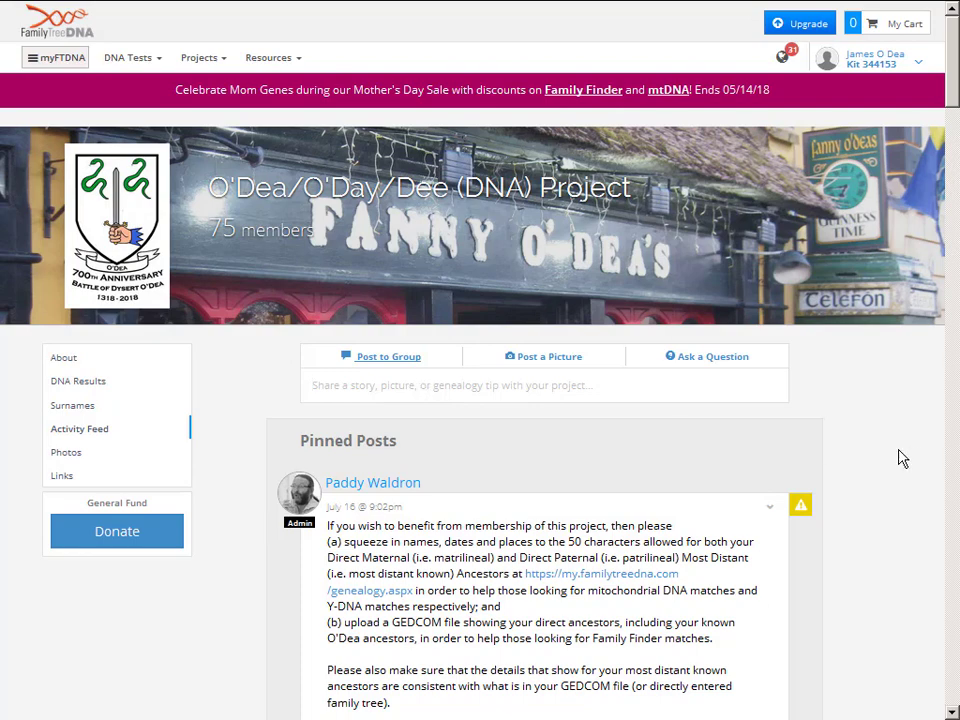
scroll(902, 458, "down", 6)
scroll(902, 458, "down", 6)
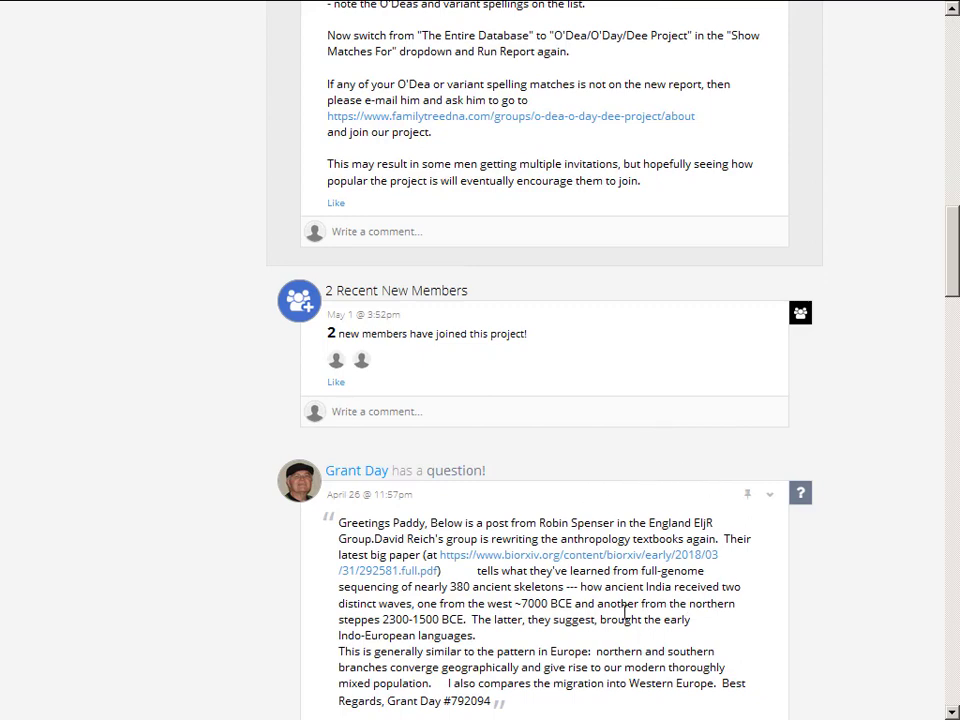
scroll(625, 611, "down", 6)
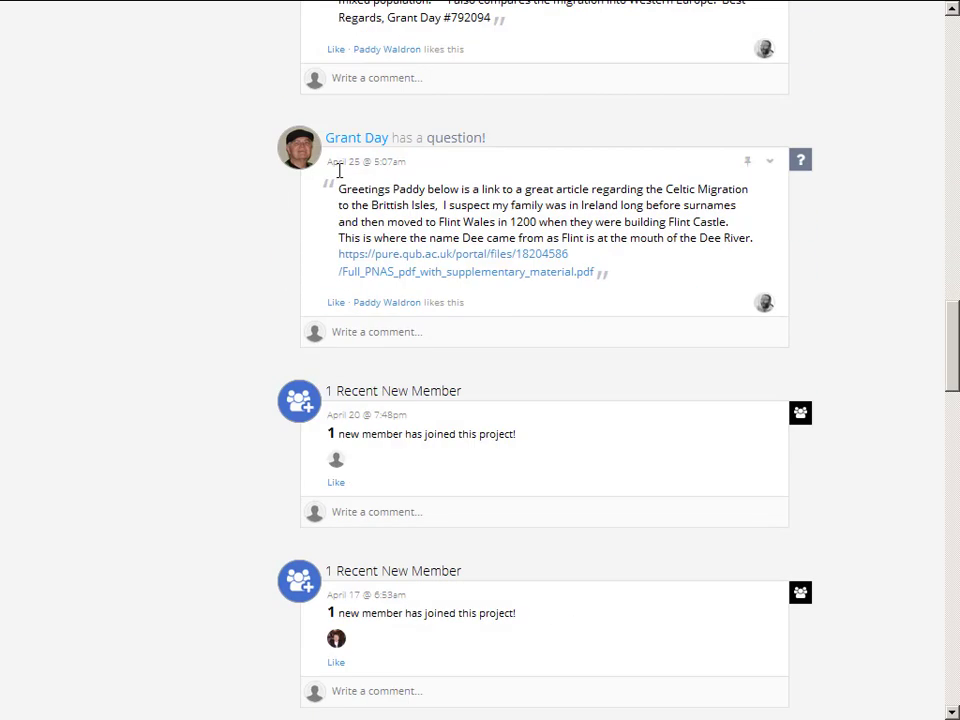
scroll(447, 477, "down", 15)
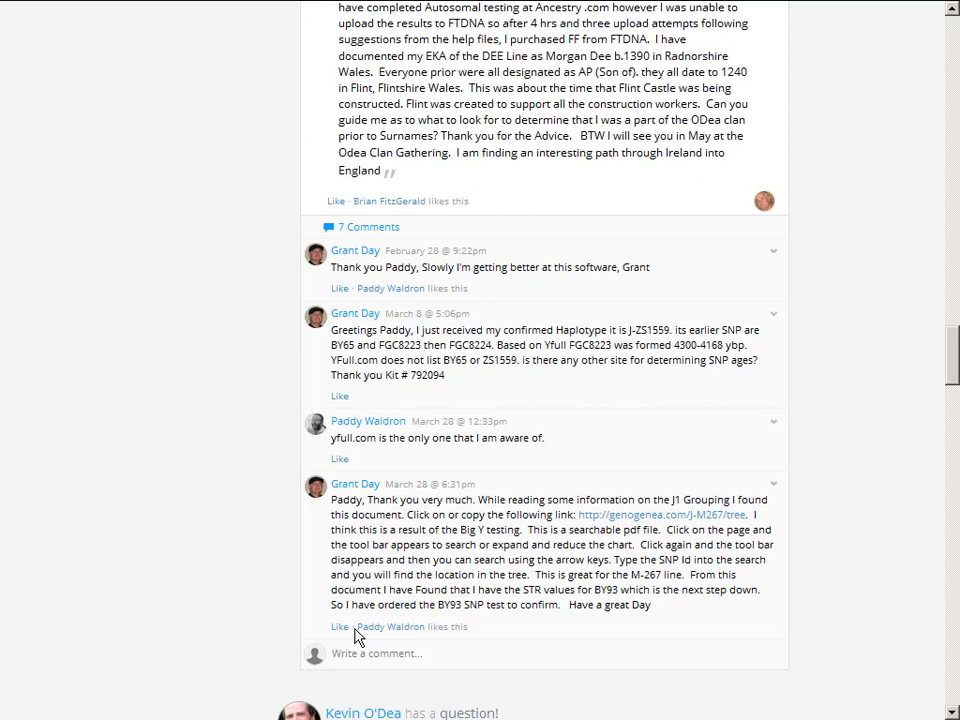
key("alt+Left")
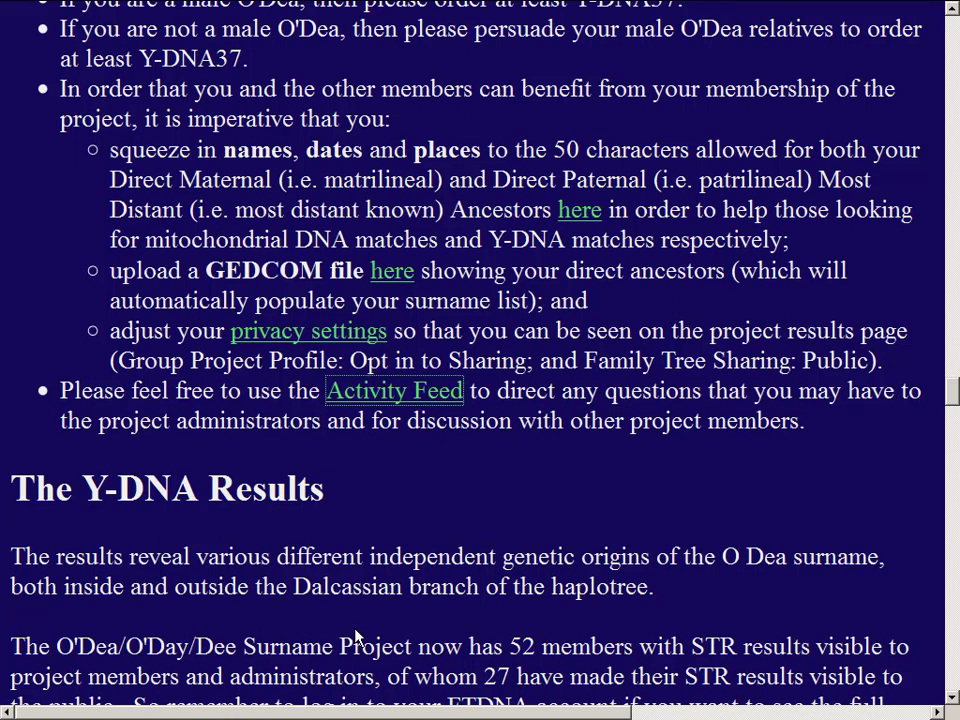
scroll(355, 637, "down", 5)
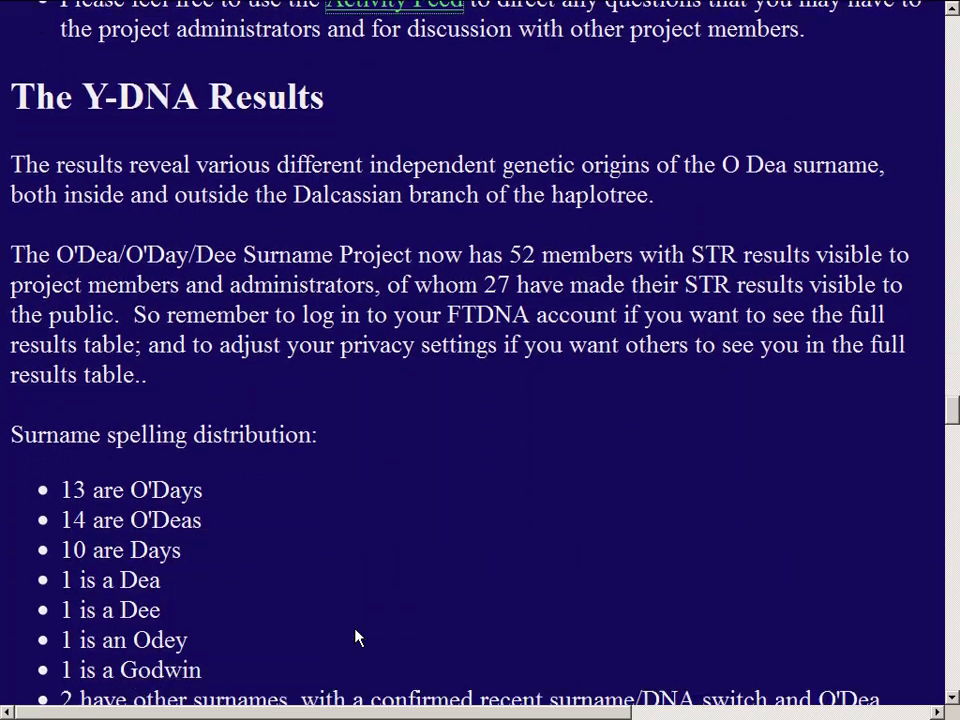